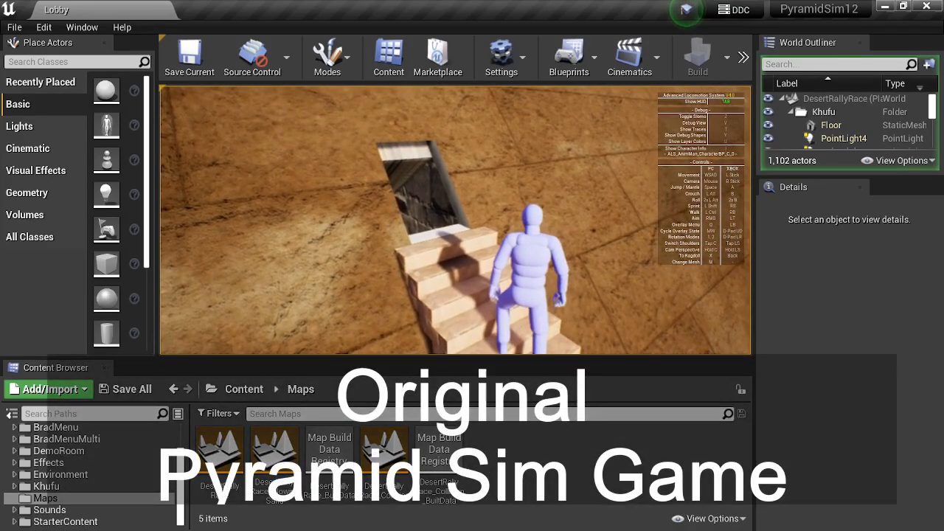
# Walk the character from the pyramid's entrance steps through the rough stone passage to the inner staircase.
pyautogui.press('w')
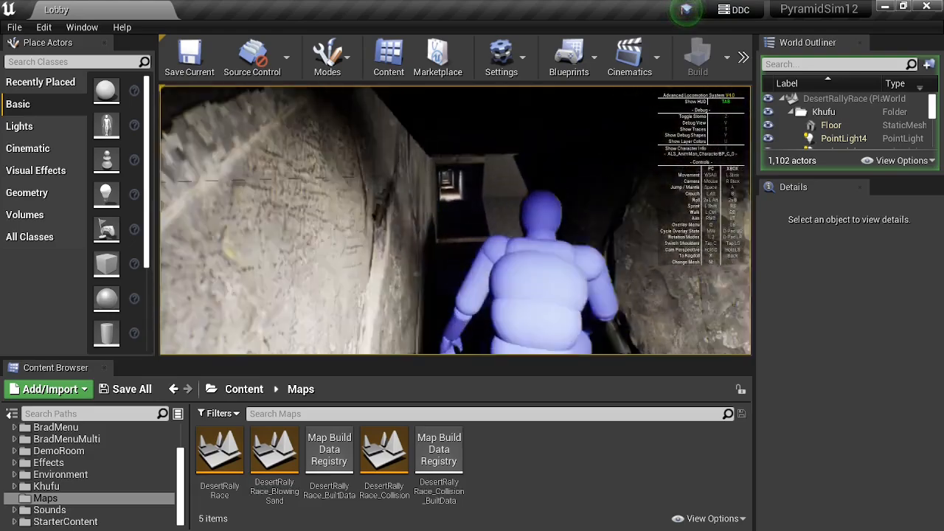
pyautogui.press('w')
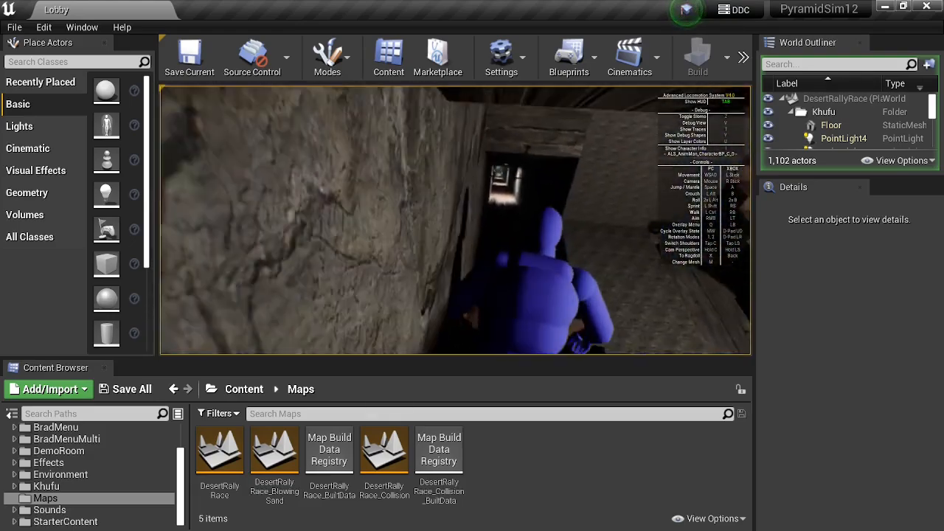
pyautogui.press('w')
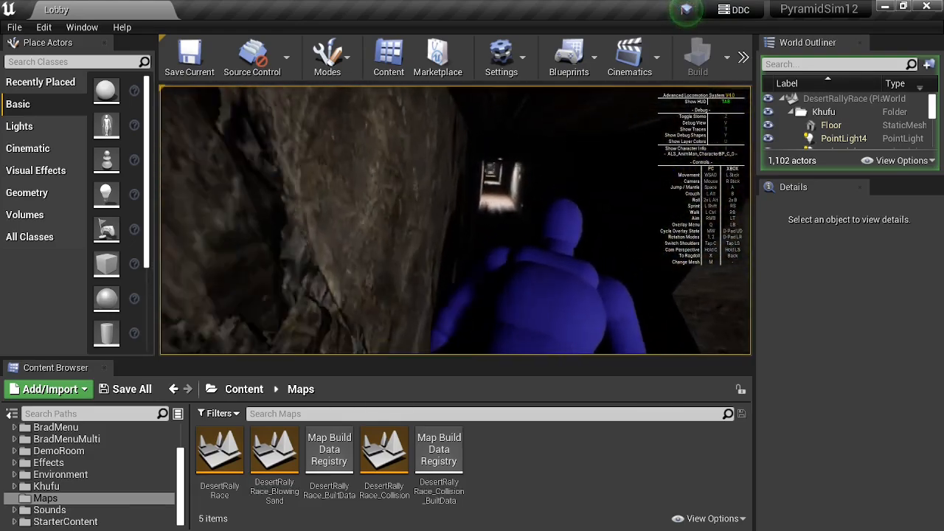
pyautogui.press('w')
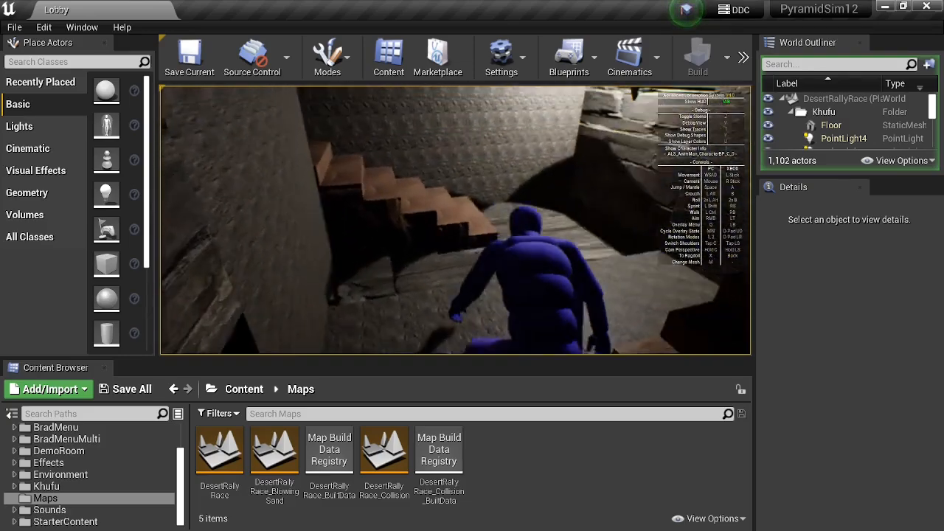
pyautogui.press('w')
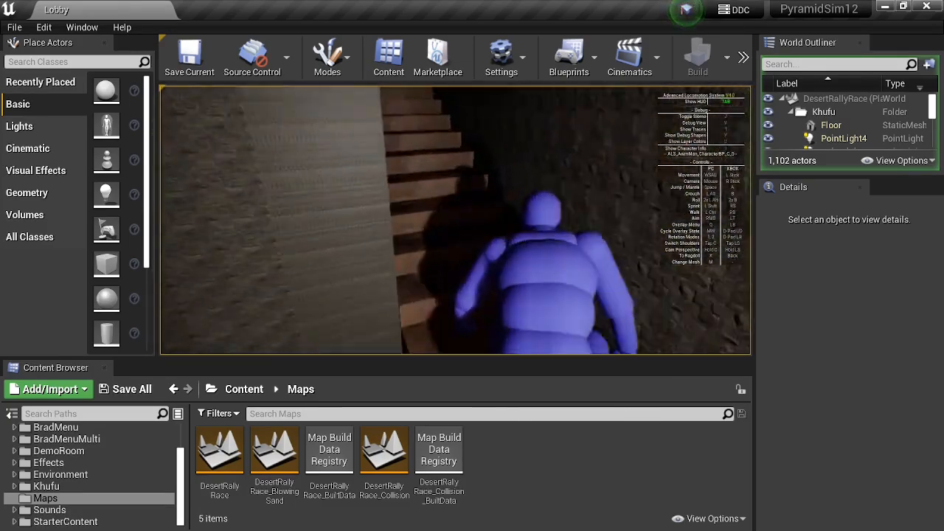
# Walk the character up the long, narrow stone-walled staircase to the start of the large gallery.
pyautogui.press('w')
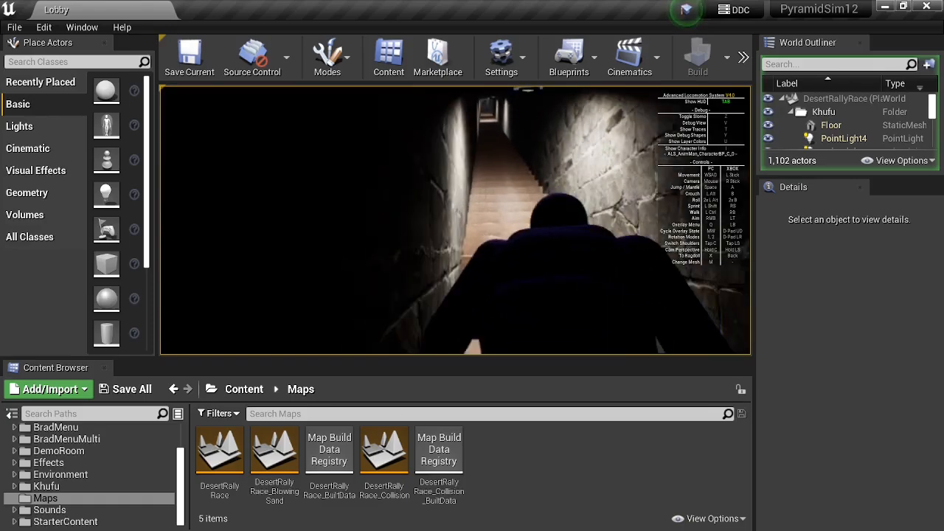
pyautogui.press('w')
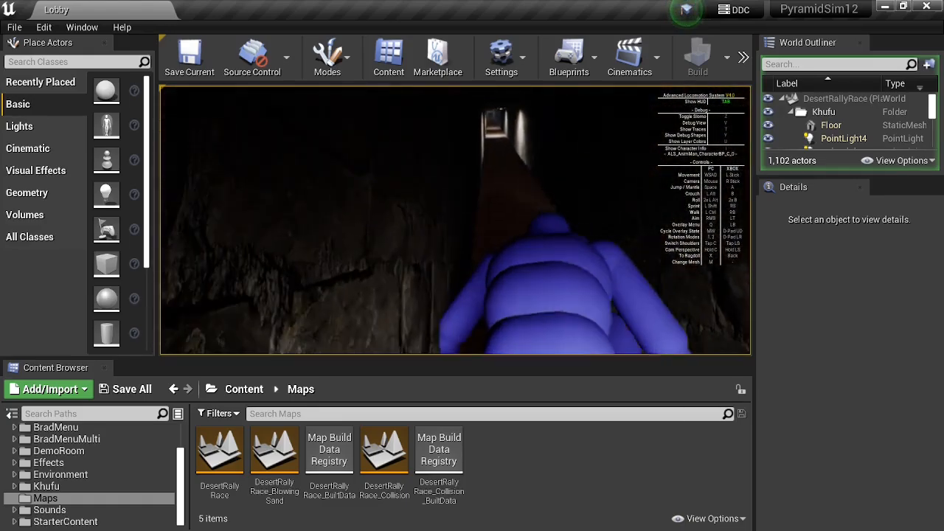
pyautogui.press('w')
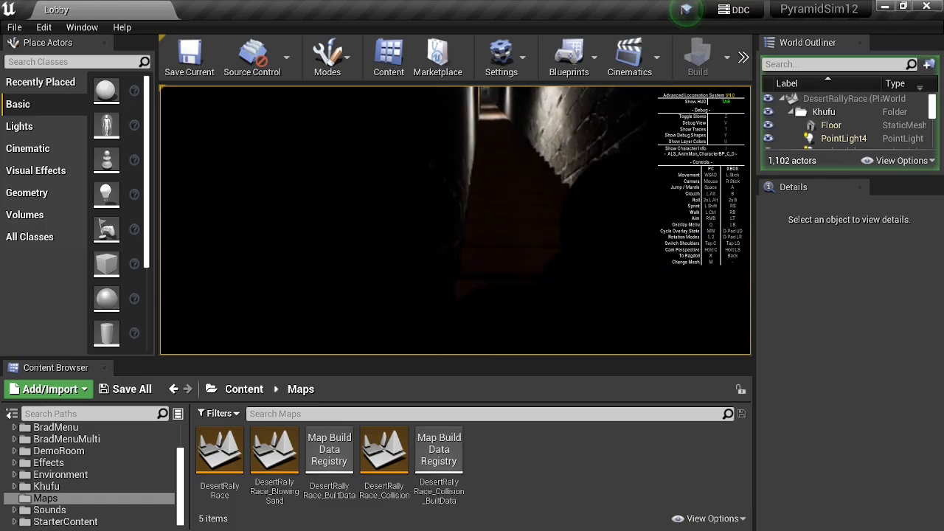
pyautogui.press('w')
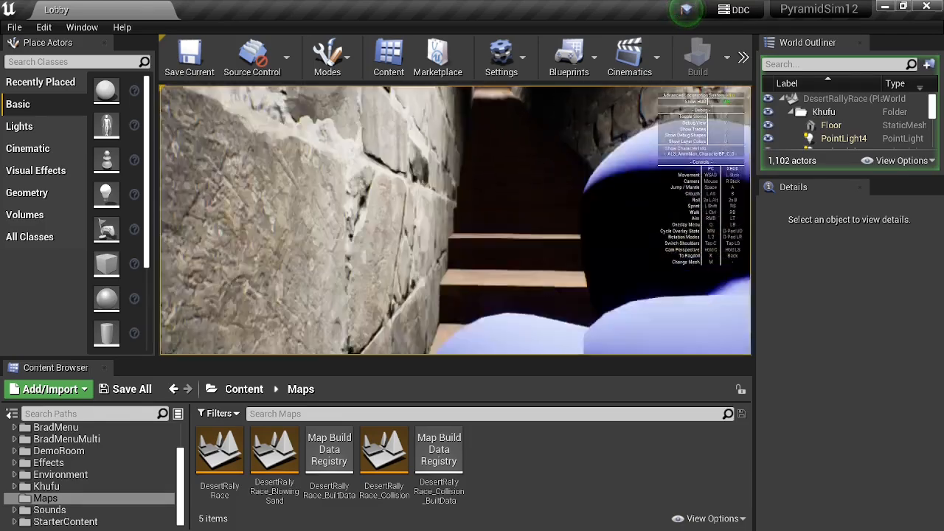
pyautogui.press('w')
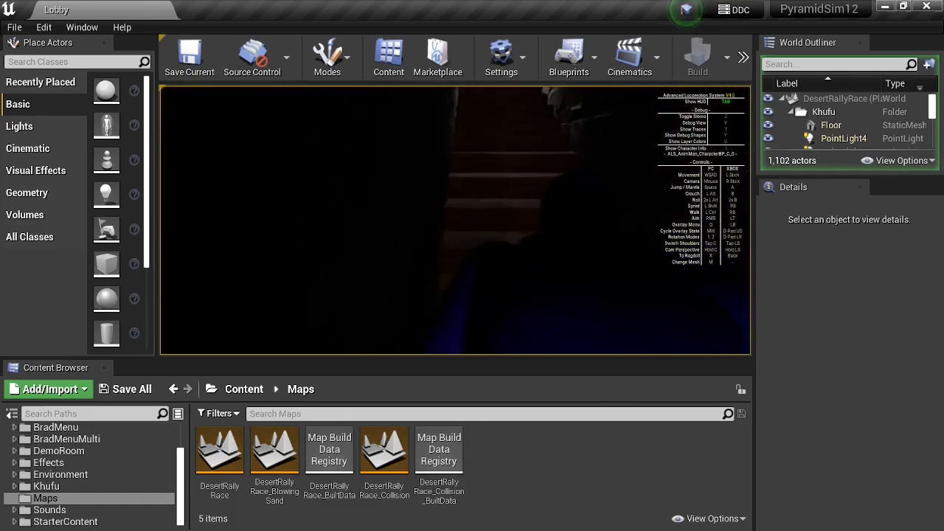
pyautogui.press('w')
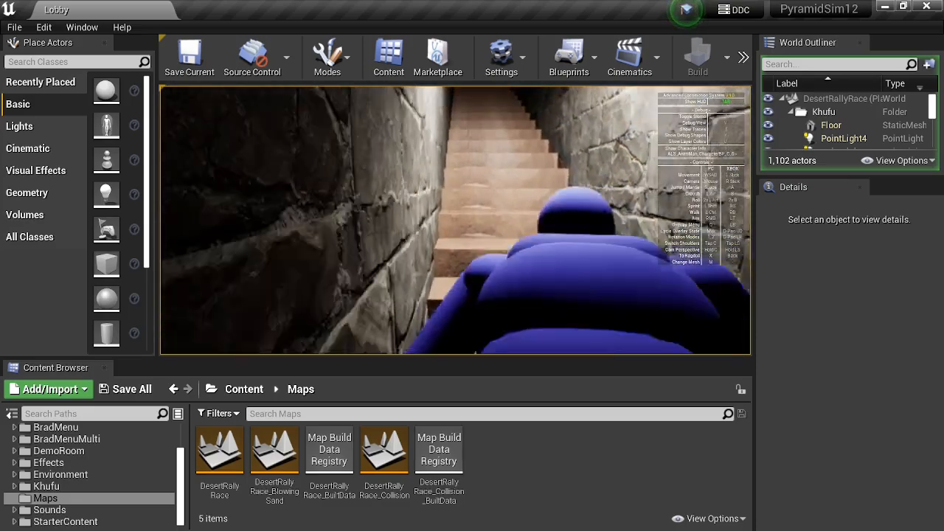
pyautogui.press('w')
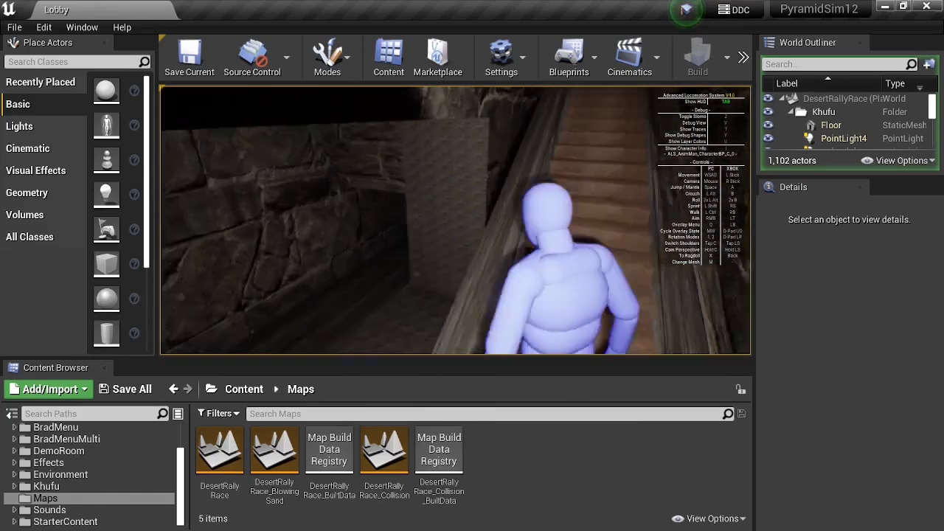
# Explore the foot of the gallery stairs between the sloping side ledges with the character.
pyautogui.press('w')
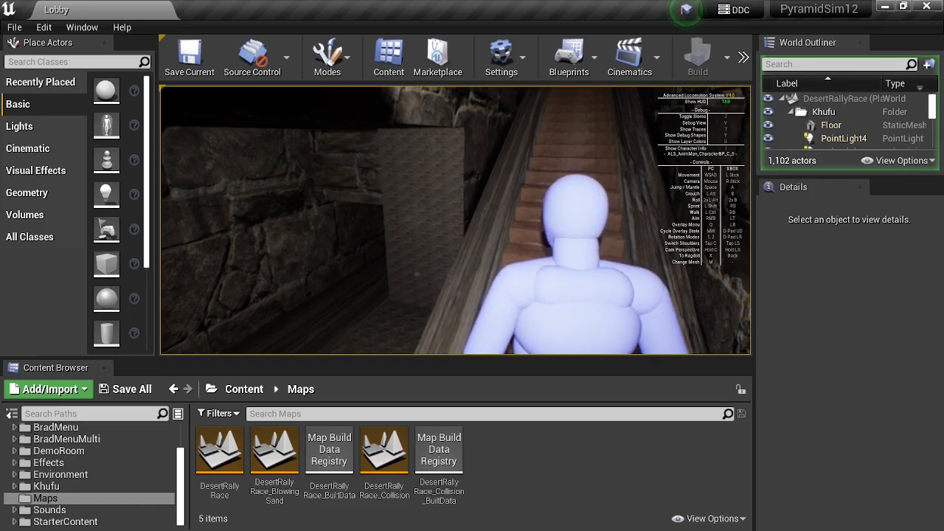
pyautogui.press('w')
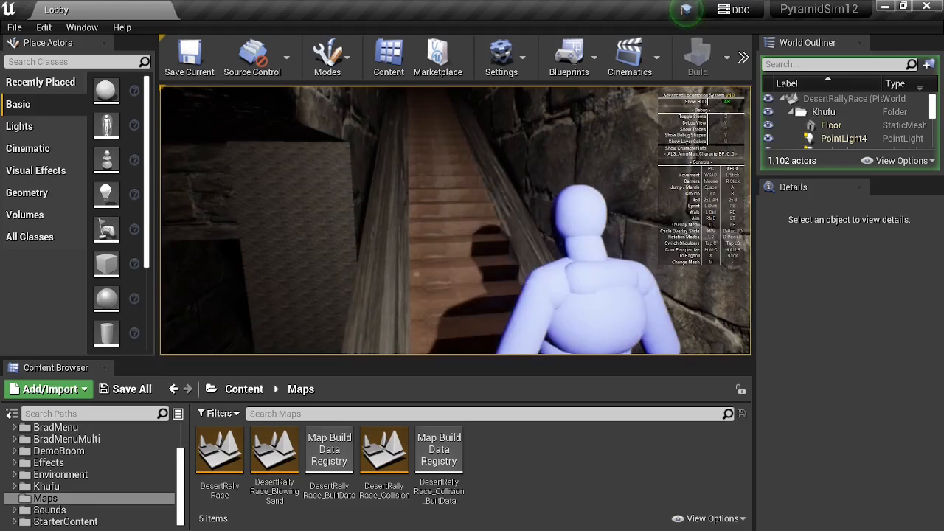
pyautogui.press('w')
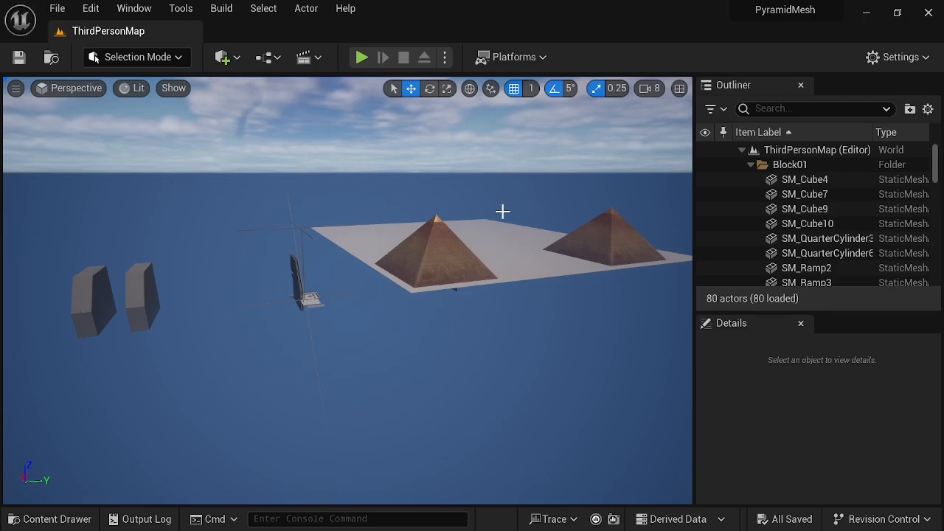
# Examine the two pyramids and the separate structure of tall walls, shafts and passages beside the playground.
pyautogui.moveTo(347, 290); pyautogui.dragTo(328, 283, button='right')
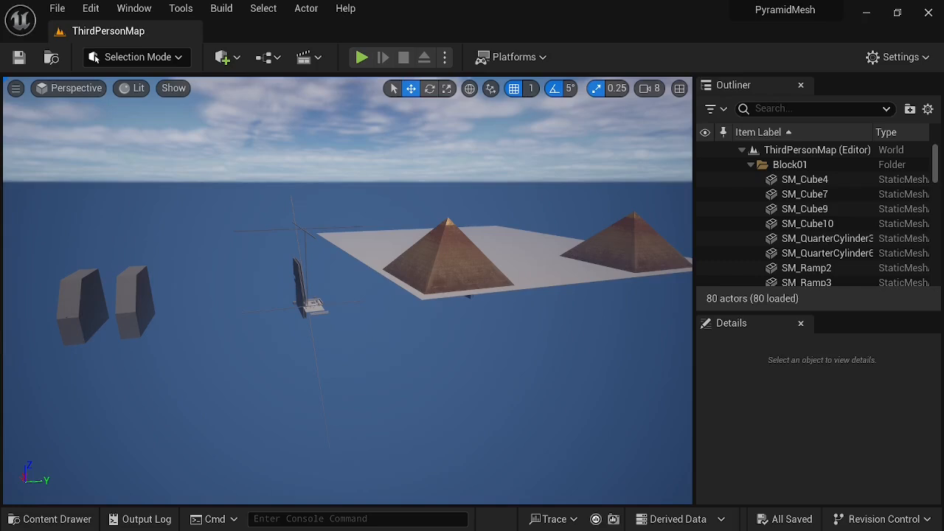
pyautogui.moveTo(328, 284); pyautogui.dragTo(508, 266, button='right')
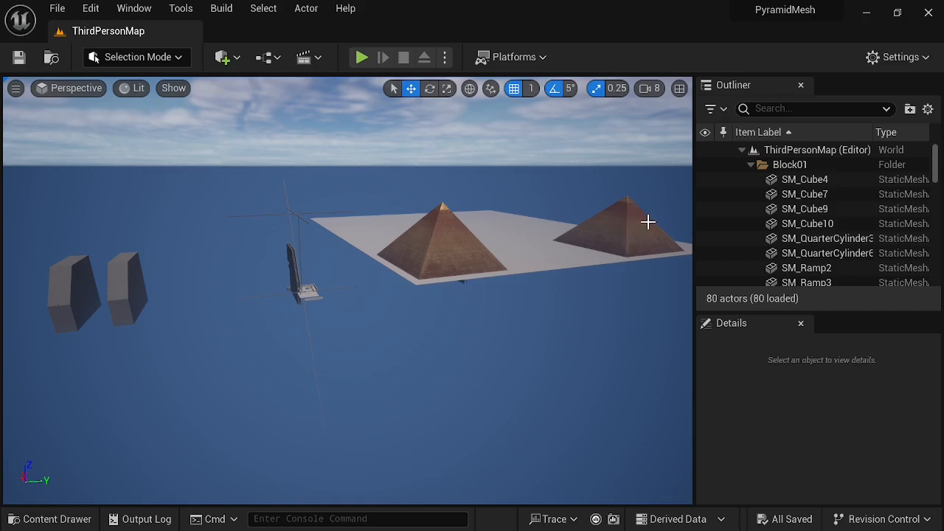
pyautogui.moveTo(371, 348); pyautogui.dragTo(347, 338, button='right')
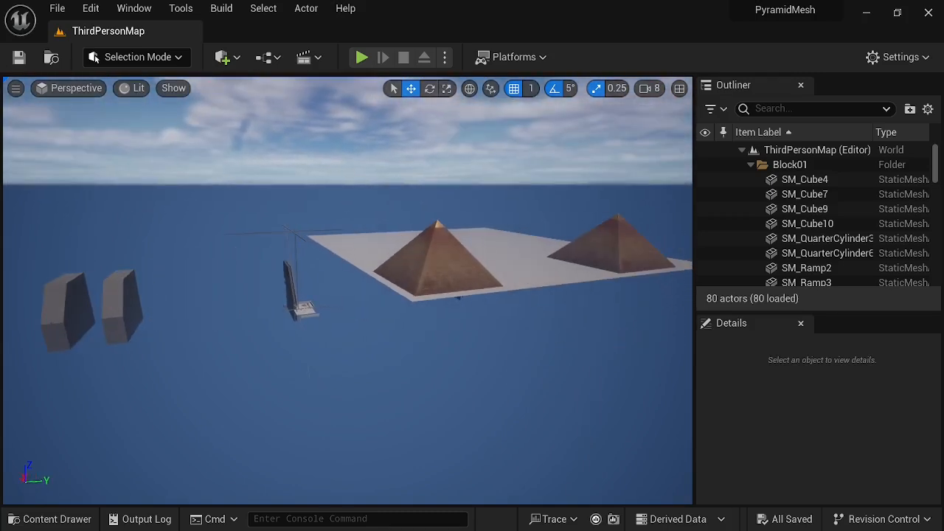
pyautogui.moveTo(306, 362); pyautogui.dragTo(326, 280, button='right')
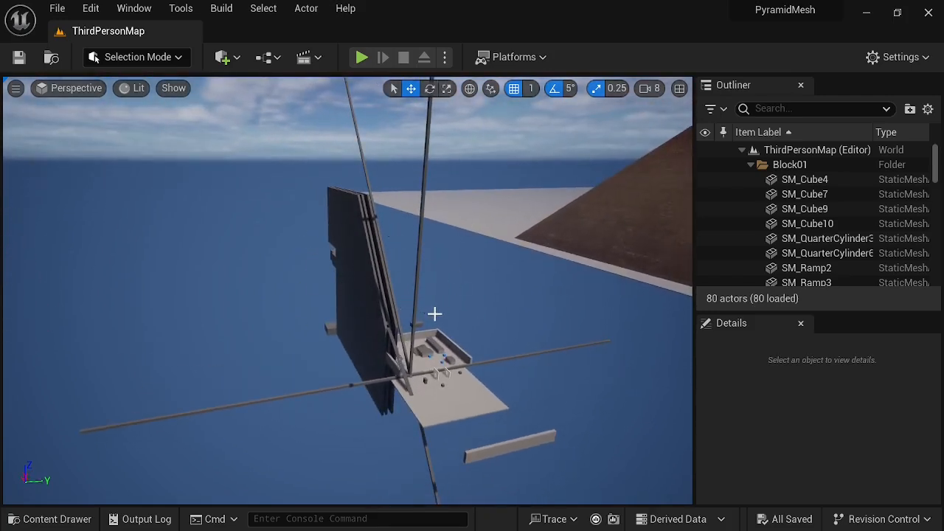
pyautogui.moveTo(327, 280); pyautogui.dragTo(395, 264, button='right')
pyautogui.press('s')
pyautogui.press('s')
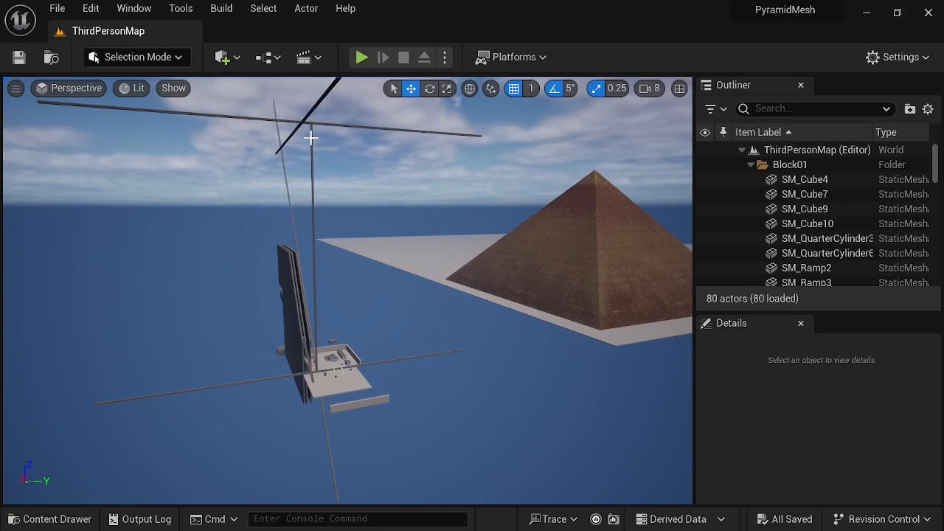
pyautogui.moveTo(173, 202)
pyautogui.mouseDown(button='right')
pyautogui.moveTo(171, 237)
pyautogui.moveTo(160, 201)
pyautogui.moveTo(163, 191)
pyautogui.moveTo(173, 196)
pyautogui.mouseUp(button='right')
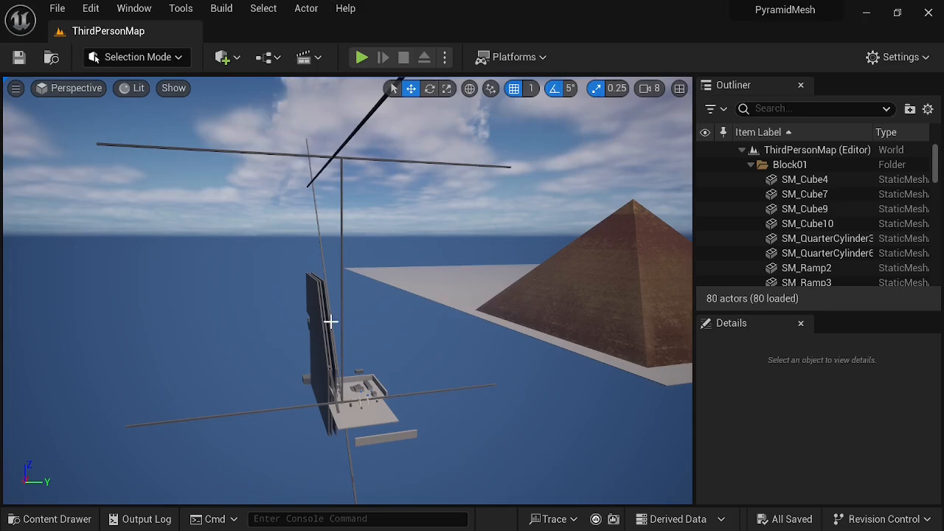
pyautogui.moveTo(381, 331)
pyautogui.mouseDown(button='right')
pyautogui.moveTo(373, 348)
pyautogui.moveTo(401, 351)
pyautogui.moveTo(372, 355)
pyautogui.moveTo(386, 360)
pyautogui.moveTo(384, 332)
pyautogui.mouseUp(button='right')
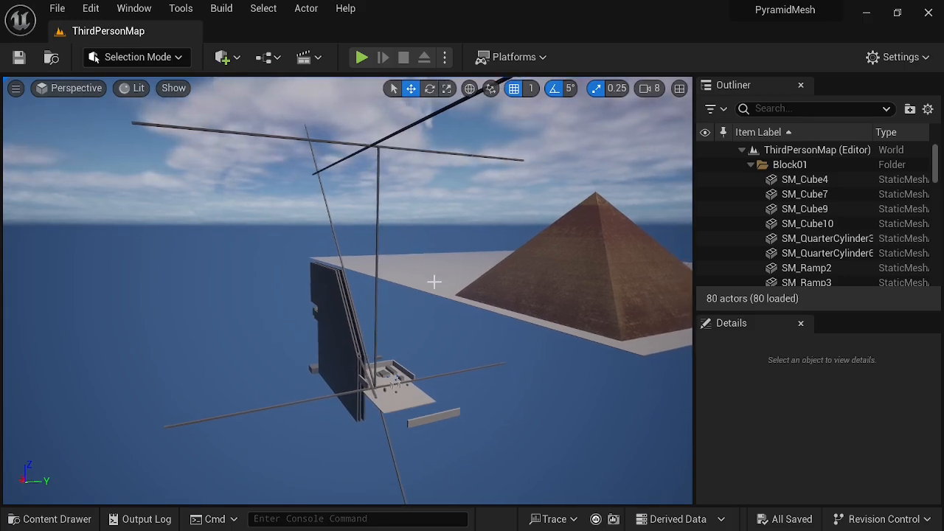
pyautogui.moveTo(428, 294); pyautogui.dragTo(432, 257, button='right')
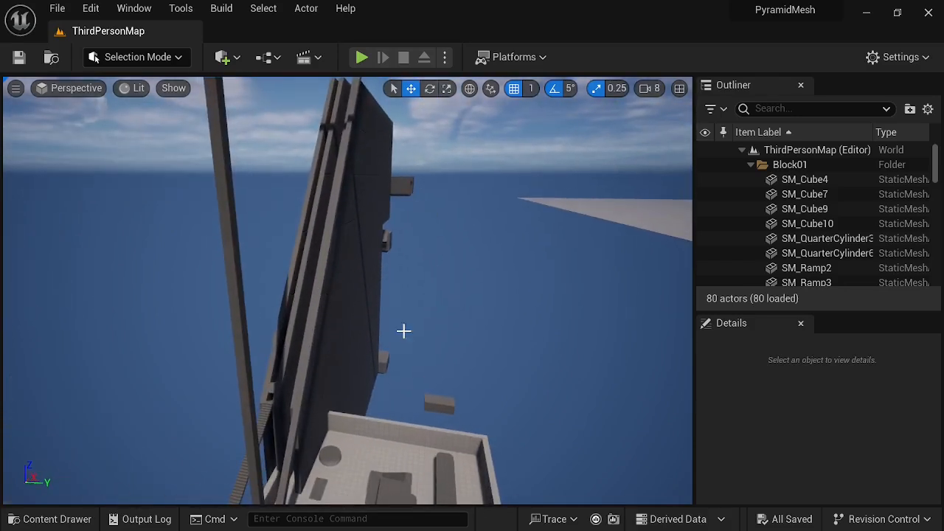
pyautogui.moveTo(404, 331); pyautogui.dragTo(438, 316, button='right')
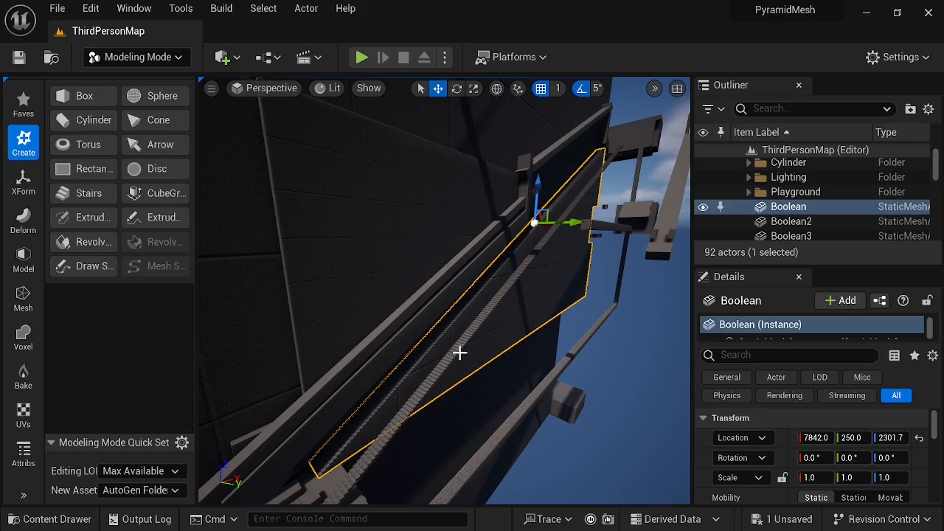
# Select the freestanding Stairs mesh and view it alongside the stairs cut into the neighbouring gallery block.
pyautogui.click(464, 339)
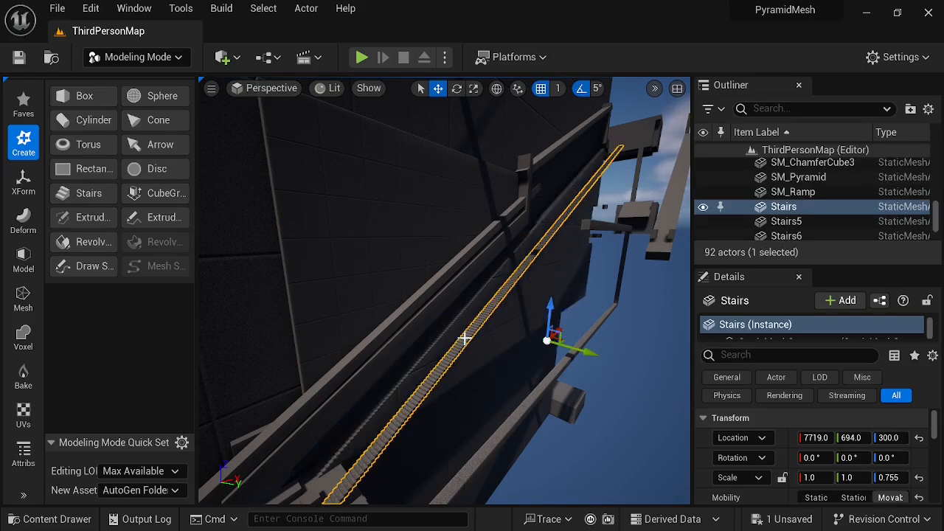
pyautogui.moveTo(466, 337); pyautogui.dragTo(391, 359, button='right')
pyautogui.moveTo(443, 290); pyautogui.dragTo(512, 330, button='right')
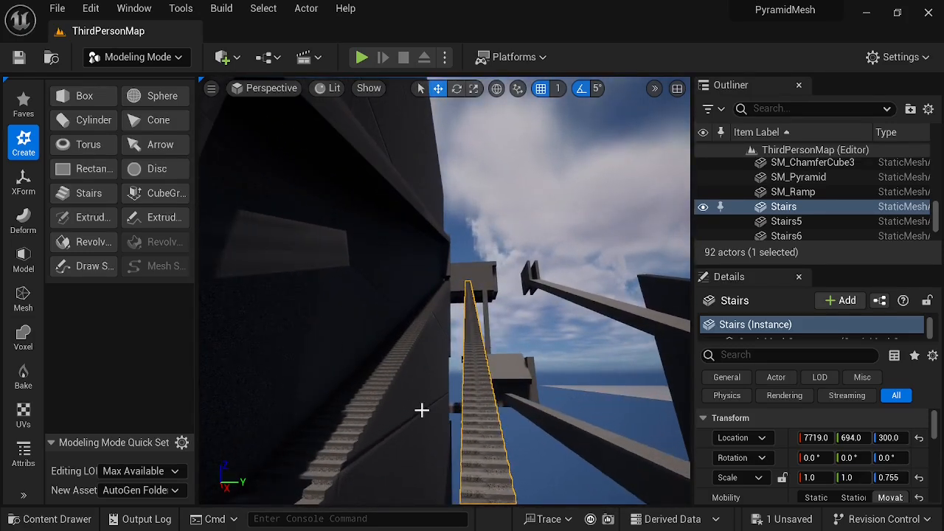
pyautogui.moveTo(398, 428); pyautogui.dragTo(401, 440, button='right')
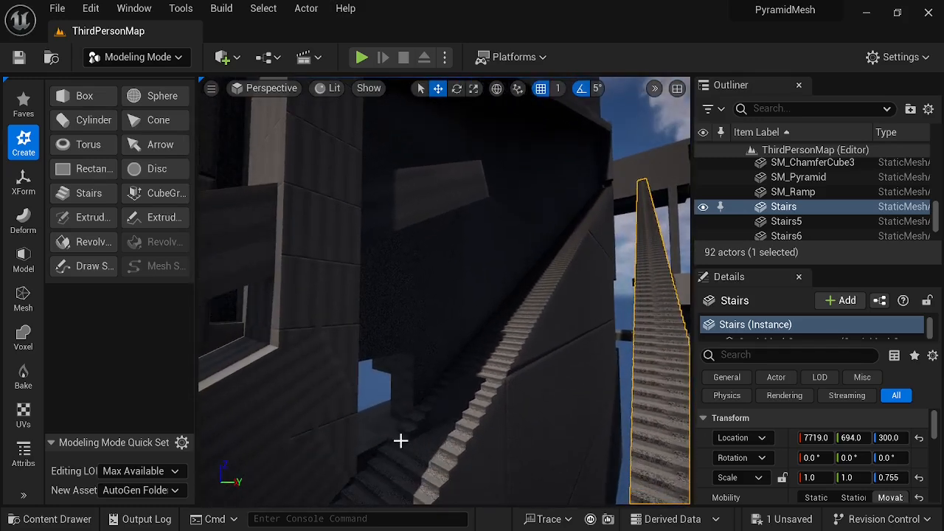
# Select the Boolean gallery block and inspect its side stairs, central ramp and passage opening from the inside and outside.
pyautogui.click(439, 449)
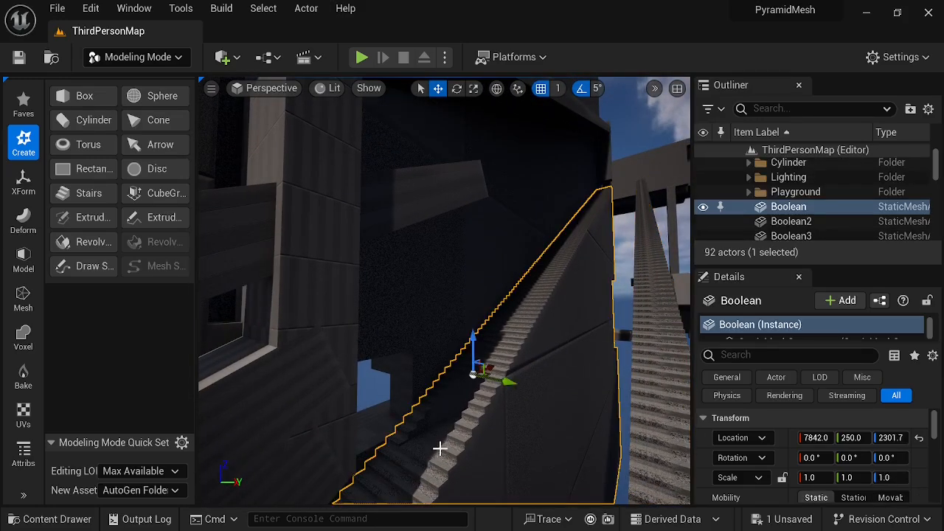
pyautogui.moveTo(440, 448); pyautogui.dragTo(409, 448, button='right')
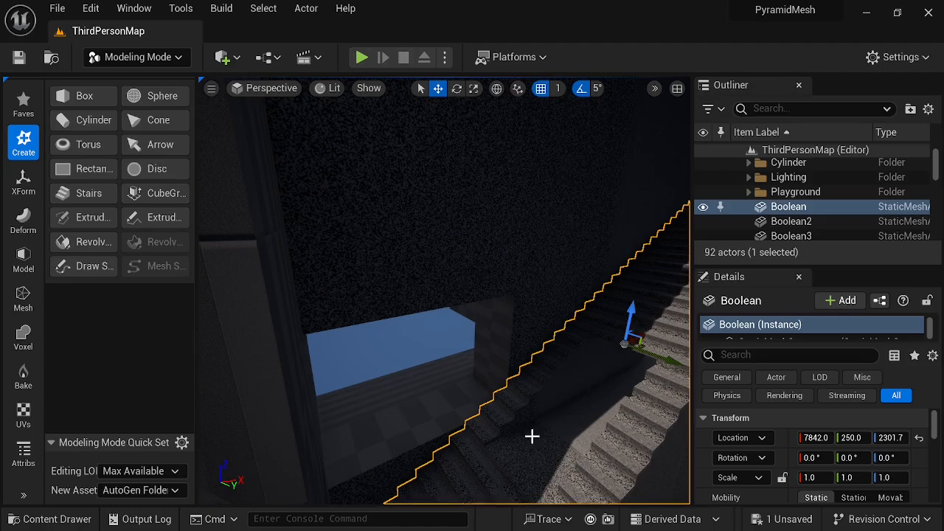
pyautogui.moveTo(546, 437); pyautogui.dragTo(390, 304, button='right')
pyautogui.press('s')
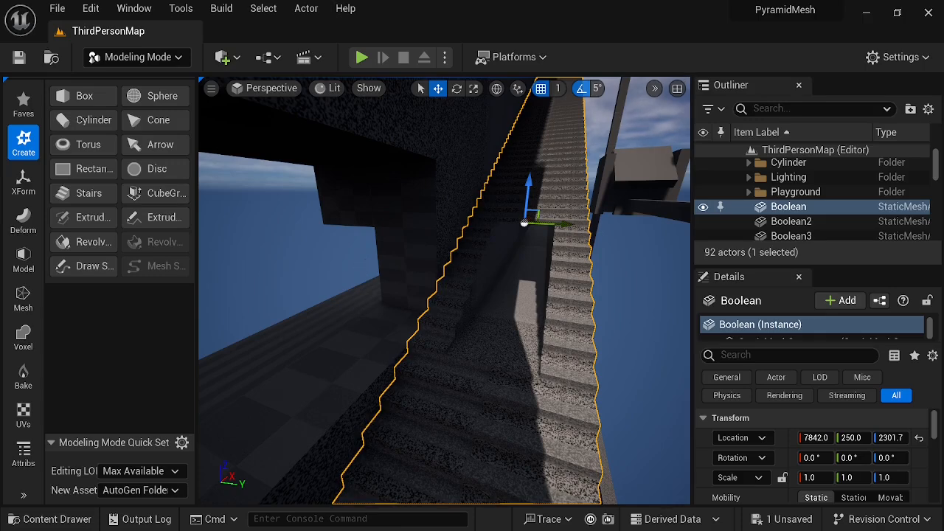
pyautogui.moveTo(444, 291); pyautogui.dragTo(425, 273, button='right')
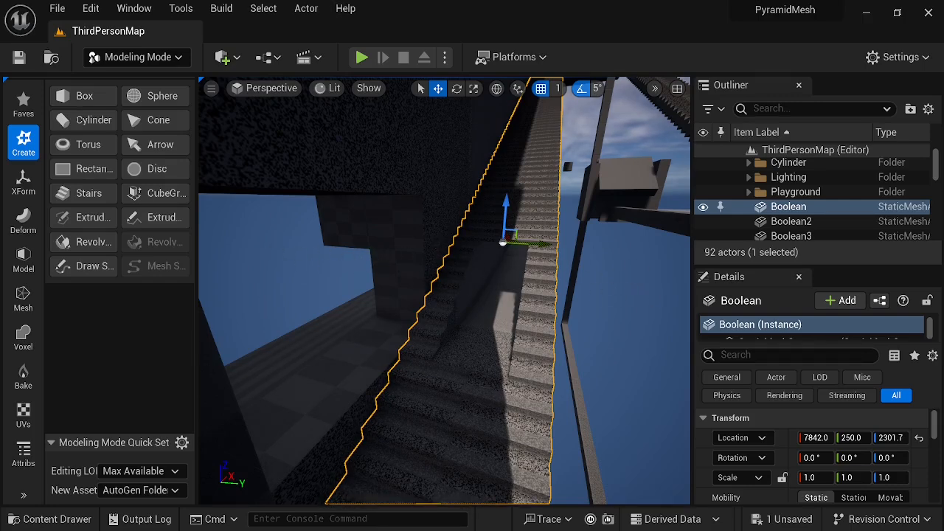
pyautogui.moveTo(424, 273); pyautogui.dragTo(388, 299, button='right')
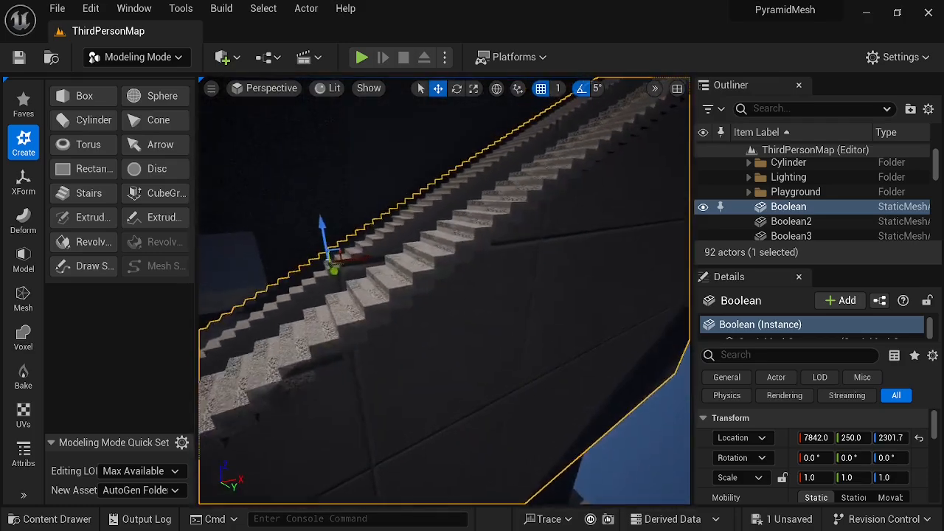
pyautogui.moveTo(492, 176)
pyautogui.mouseDown(button='right')
pyautogui.moveTo(484, 162)
pyautogui.moveTo(491, 176)
pyautogui.mouseUp(button='right')
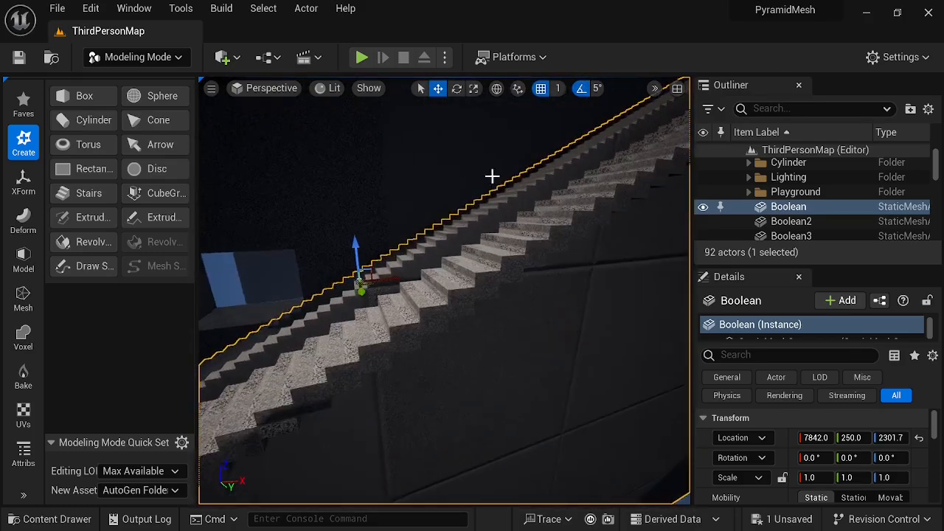
pyautogui.moveTo(365, 261); pyautogui.dragTo(298, 294, button='right')
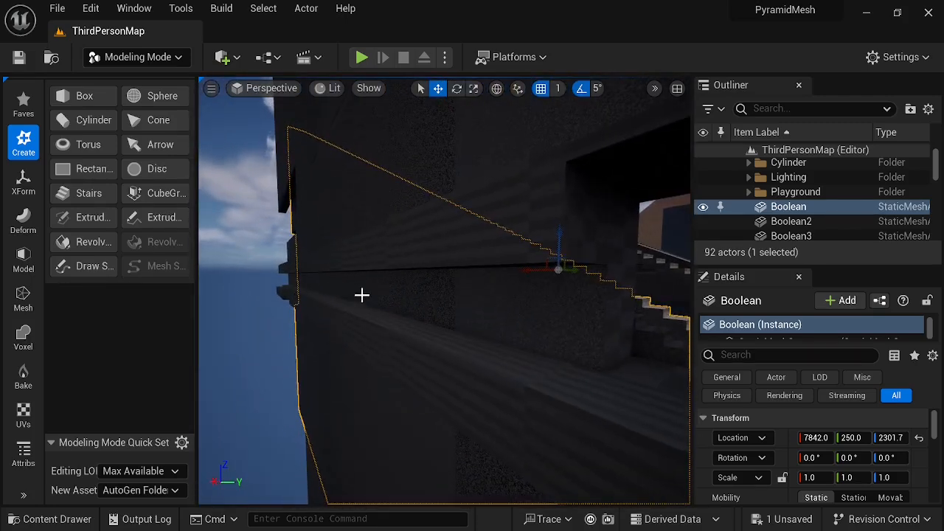
pyautogui.moveTo(371, 293); pyautogui.dragTo(330, 361, button='right')
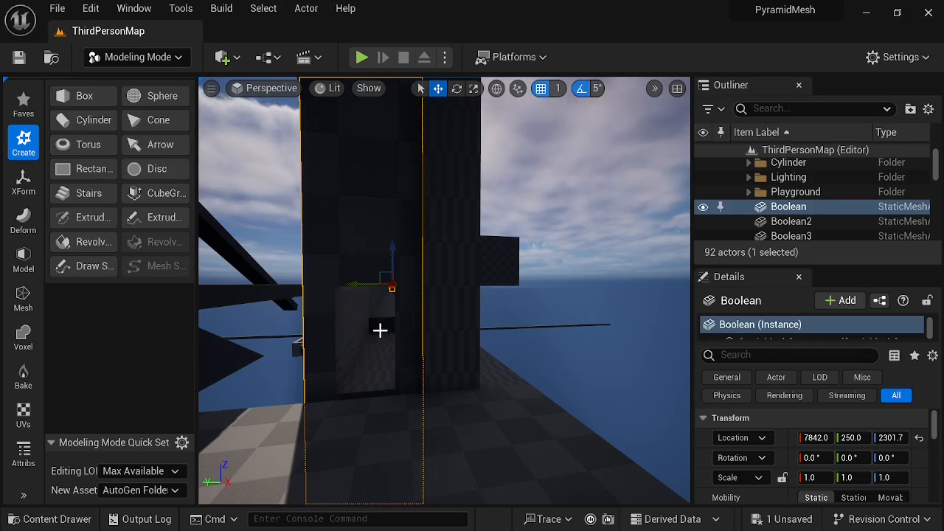
# Inspect the Boolean gallery block's interior, select the Merge7 floor slab in front of it, and view the stairs around the passage opening.
pyautogui.moveTo(396, 339); pyautogui.dragTo(442, 335, button='right')
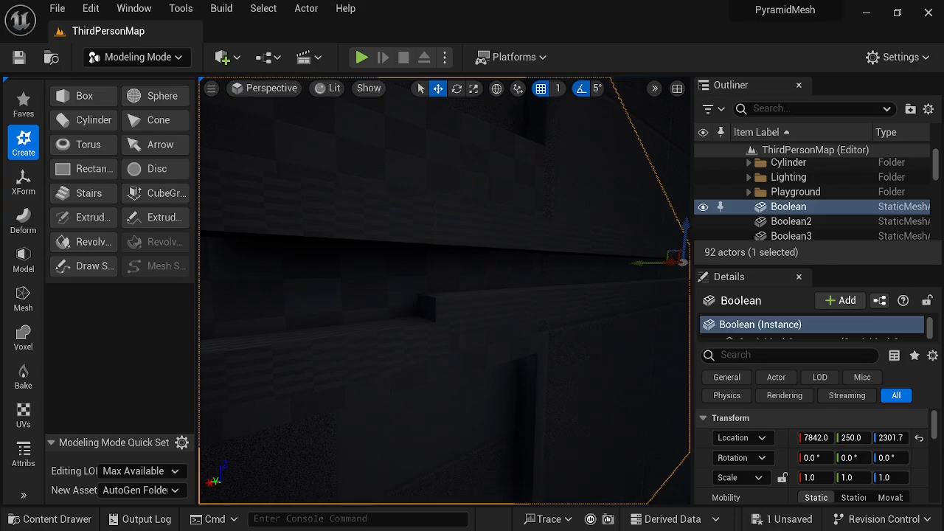
pyautogui.moveTo(467, 316); pyautogui.dragTo(509, 340, button='right')
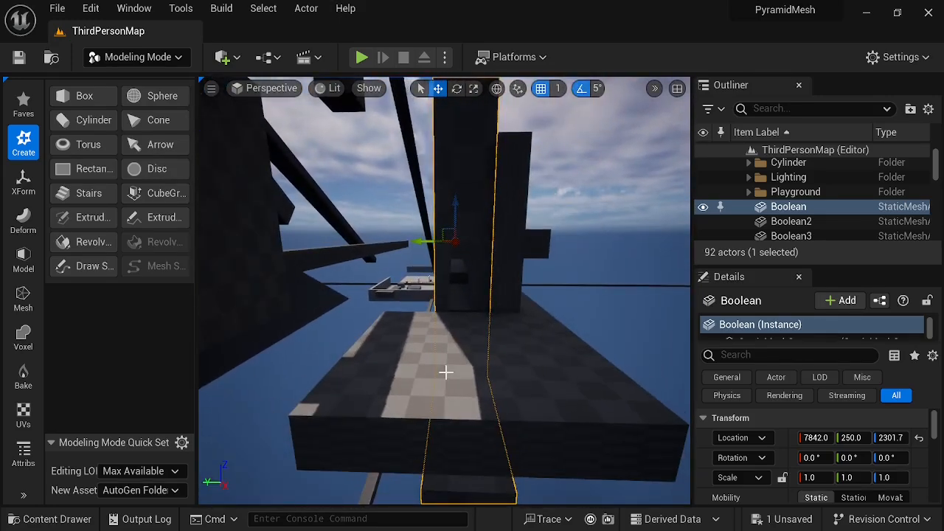
pyautogui.click(543, 353)
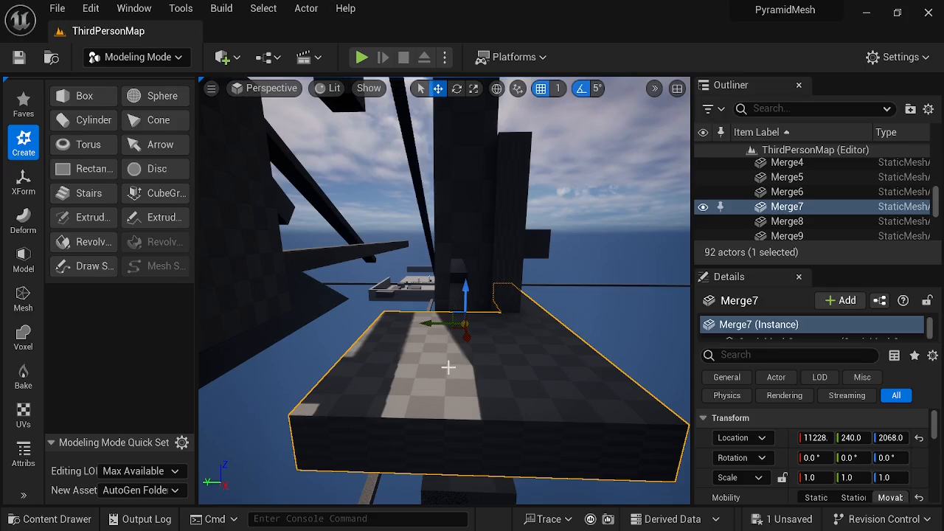
pyautogui.moveTo(448, 367); pyautogui.dragTo(388, 342, button='right')
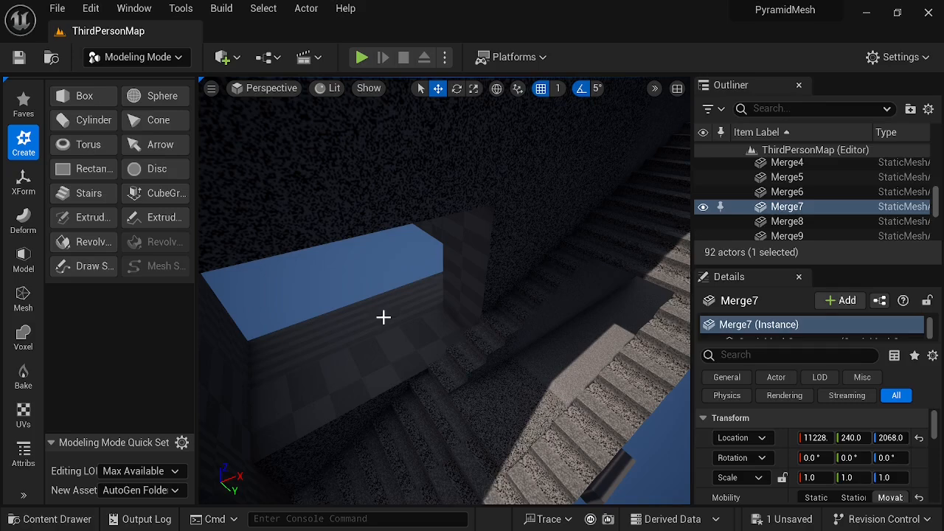
pyautogui.moveTo(393, 289); pyautogui.dragTo(495, 293, button='right')
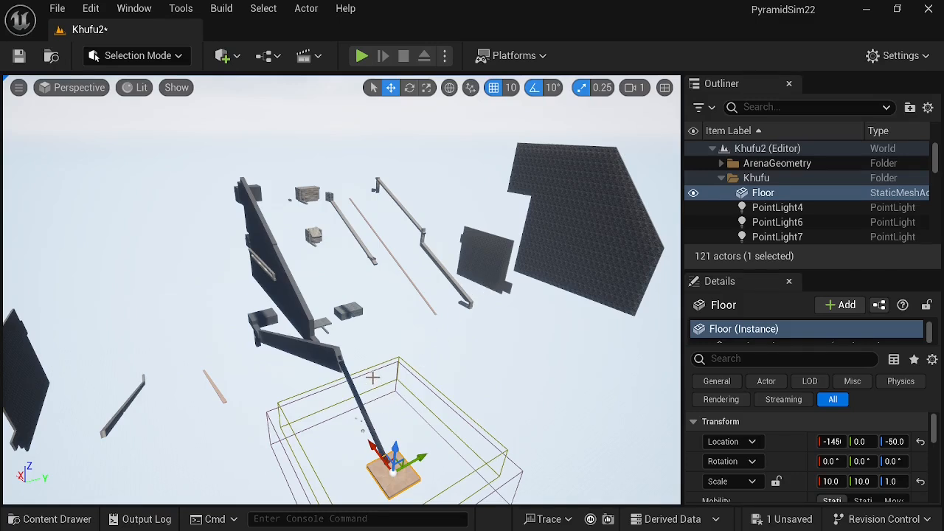
# Select the separated pieces on one side of the Khufu2 level in turn: the thin floor strip, SM_RoofDecending and the dark wall slabs.
pyautogui.moveTo(339, 287); pyautogui.dragTo(270, 293, button='right')
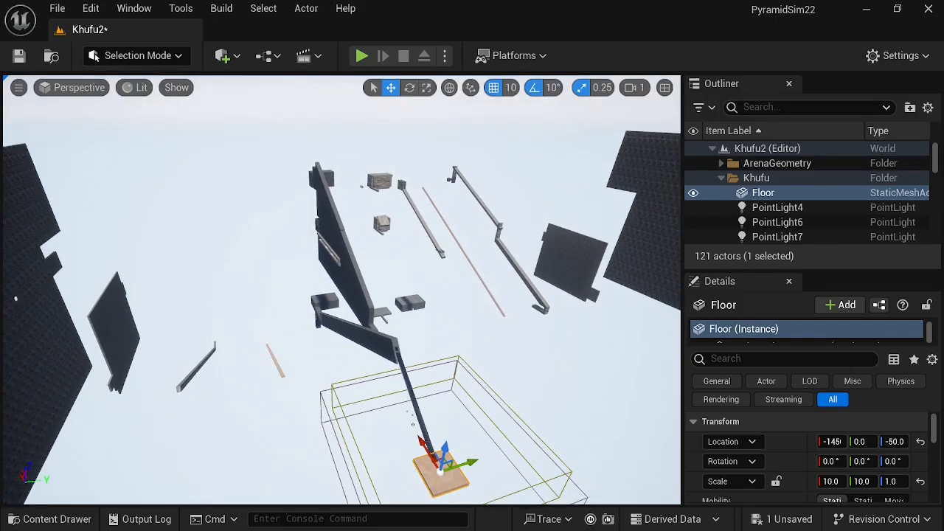
pyautogui.click(274, 360)
pyautogui.click(196, 367)
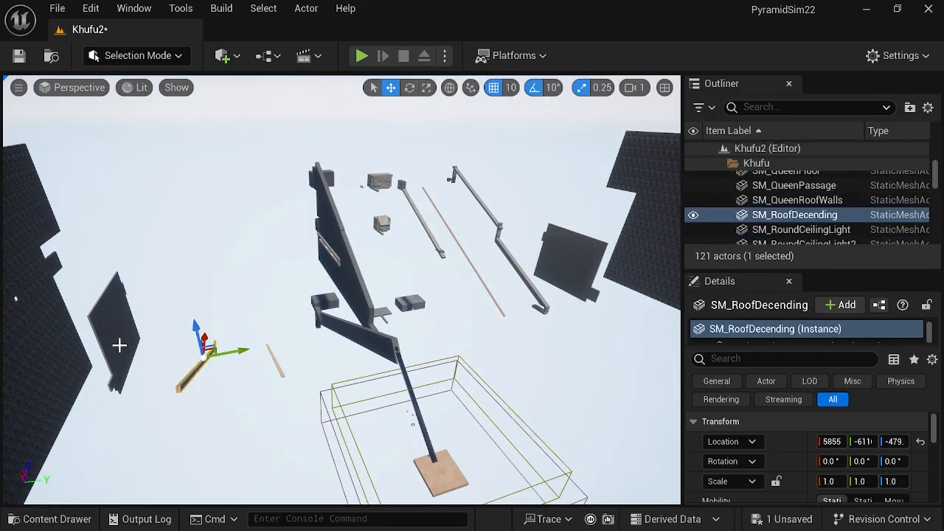
pyautogui.click(120, 343)
pyautogui.click(53, 340)
pyautogui.moveTo(54, 339); pyautogui.dragTo(6, 338, button='right')
pyautogui.click(150, 273)
# Select the detached chamber and passage meshes in turn, including SM_UndergroundRoofWalls, SM_QueenRoofWalls, SM_AscendingGrandFloor and SM_AscendingFloorRoof.
pyautogui.moveTo(275, 357); pyautogui.dragTo(425, 356, button='right')
pyautogui.click(309, 338)
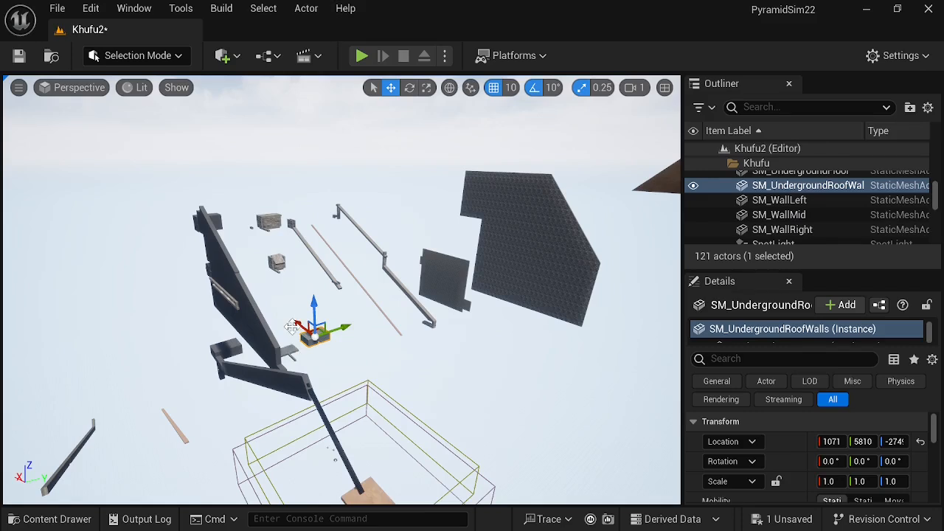
pyautogui.click(292, 328)
pyautogui.click(278, 263)
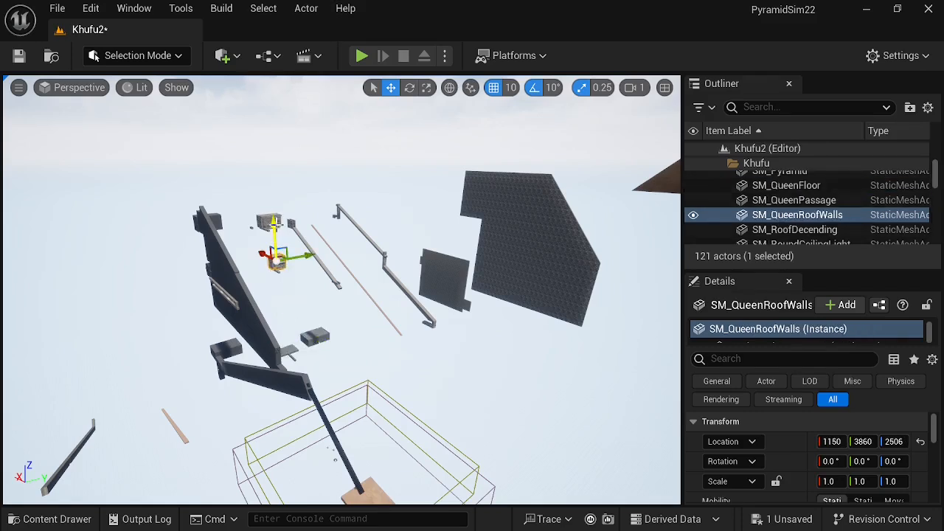
pyautogui.click(288, 223)
pyautogui.click(332, 266)
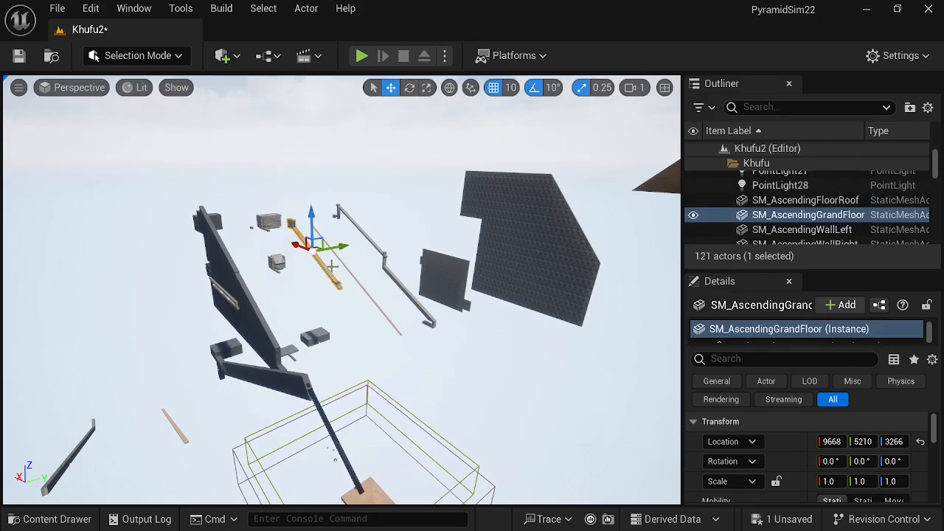
pyautogui.click(345, 267)
pyautogui.click(388, 273)
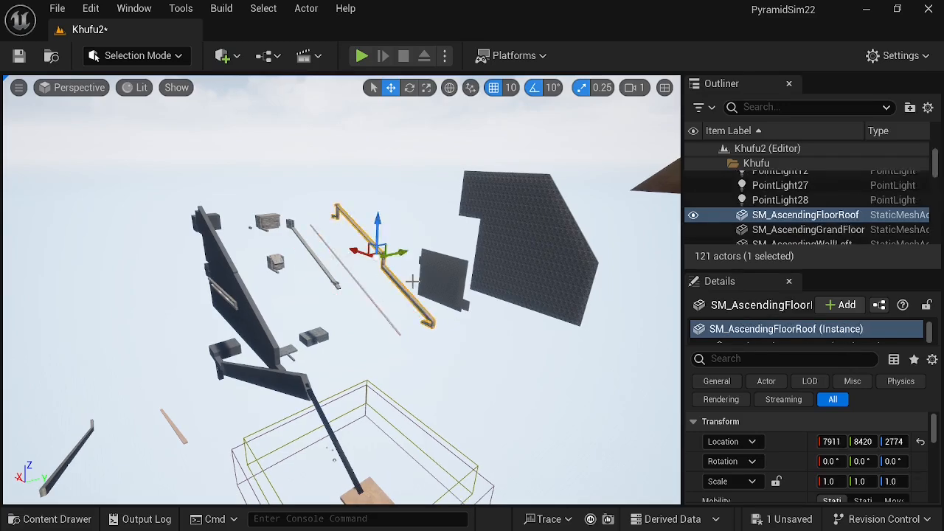
# Select the small wall panel beside the ascending pieces, the large SM_WallRight slab and the distant SM_Pyramid mesh in turn.
pyautogui.click(435, 279)
pyautogui.click(505, 254)
pyautogui.moveTo(505, 254); pyautogui.dragTo(578, 227, button='right')
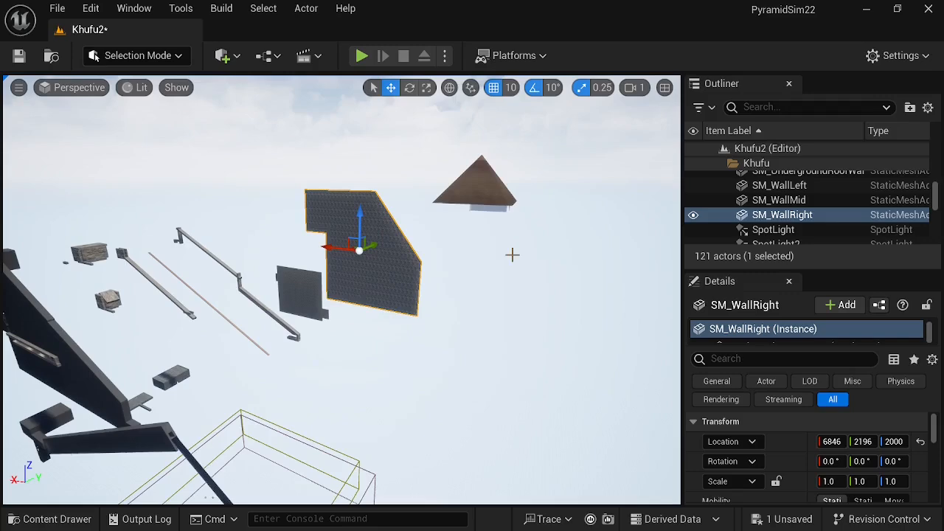
pyautogui.click(491, 179)
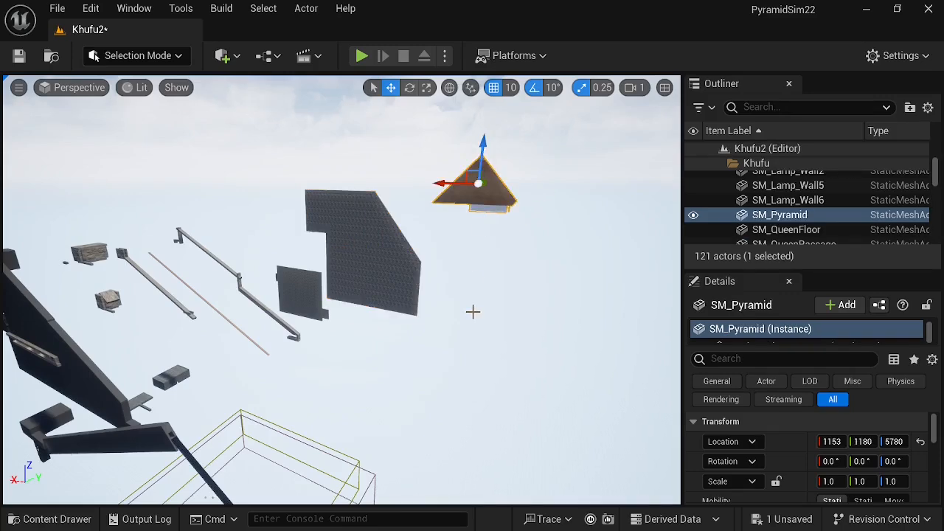
pyautogui.moveTo(491, 184); pyautogui.dragTo(409, 227, button='right')
# Select the assembled descending passage's top and bottom roof, SM_SubterraneanChamber and SM_QueenPassage in turn.
pyautogui.press('a')
pyautogui.press('w')
pyautogui.moveTo(359, 389); pyautogui.dragTo(360, 390, button='right')
pyautogui.click(352, 350)
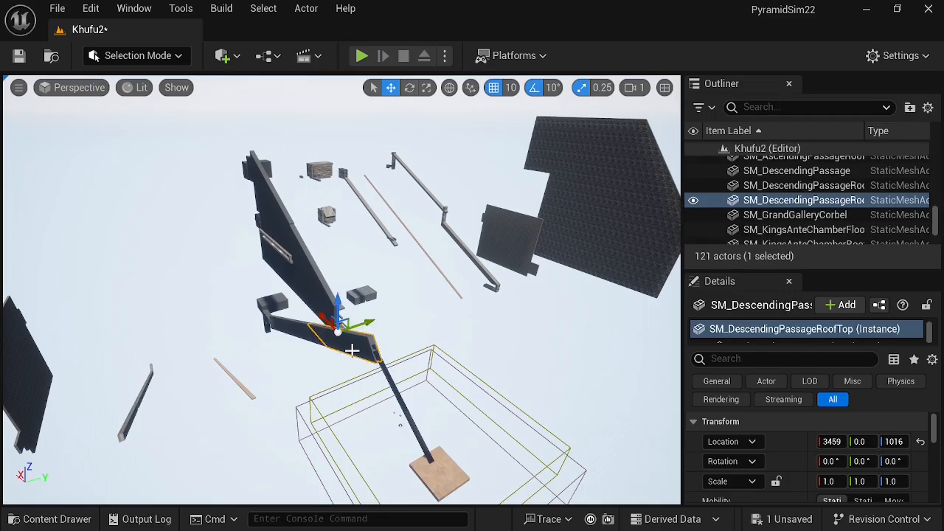
pyautogui.click(297, 330)
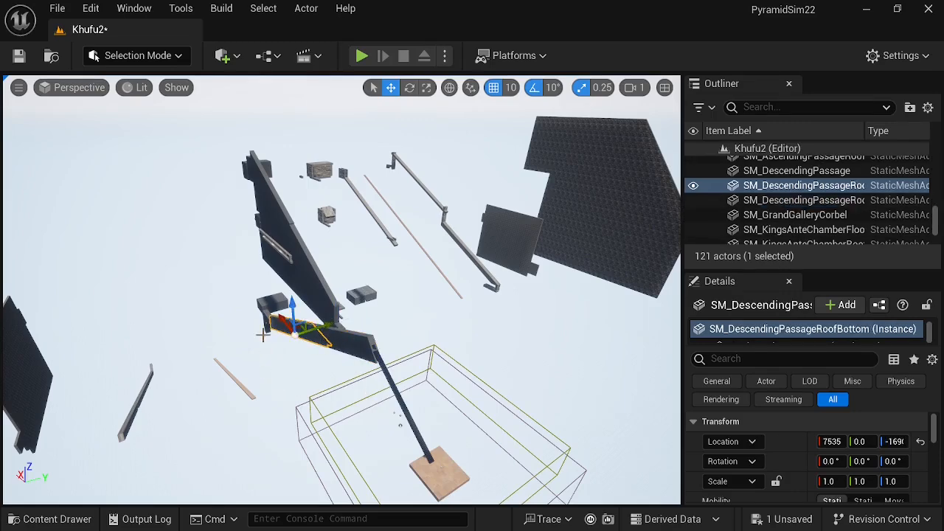
pyautogui.click(267, 303)
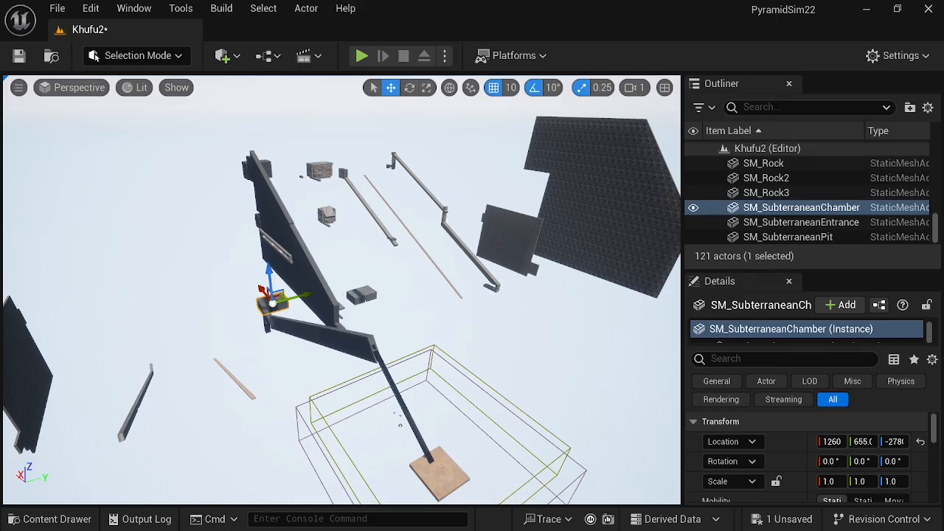
pyautogui.click(286, 255)
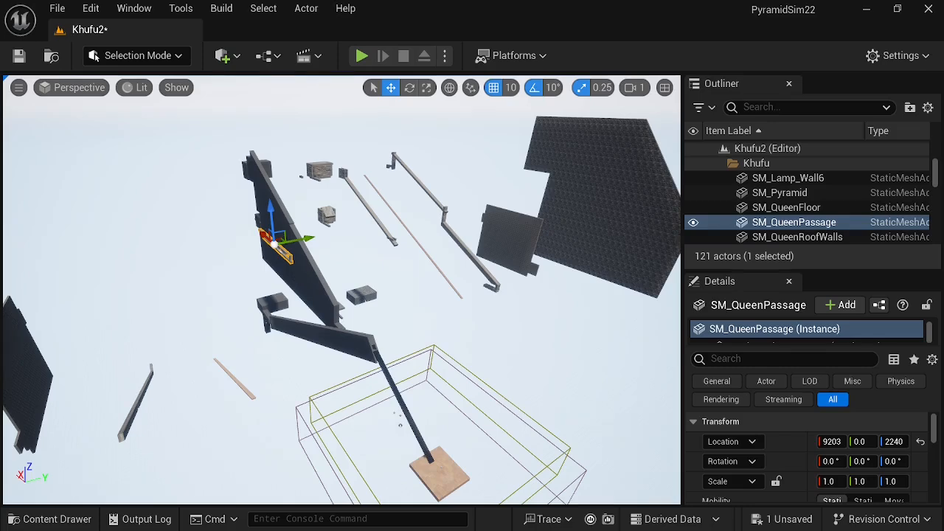
# View the assembled structure from its other side and select SM_AscendingPassageRoof, SM_GrandGalleryCorbel, SM_QueensChamberRoof and the uppermost chamber block in turn.
pyautogui.press('d')
pyautogui.moveTo(342, 289); pyautogui.dragTo(169, 267, button='right')
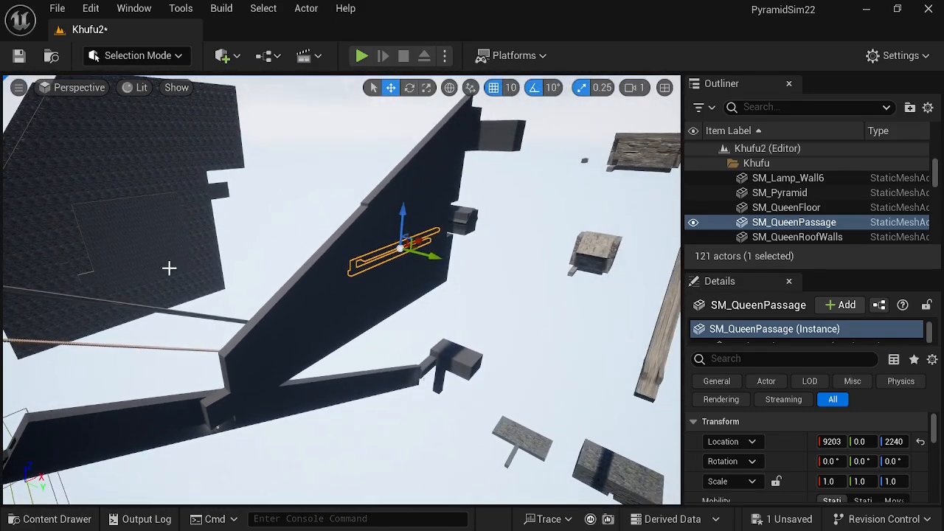
pyautogui.click(307, 270)
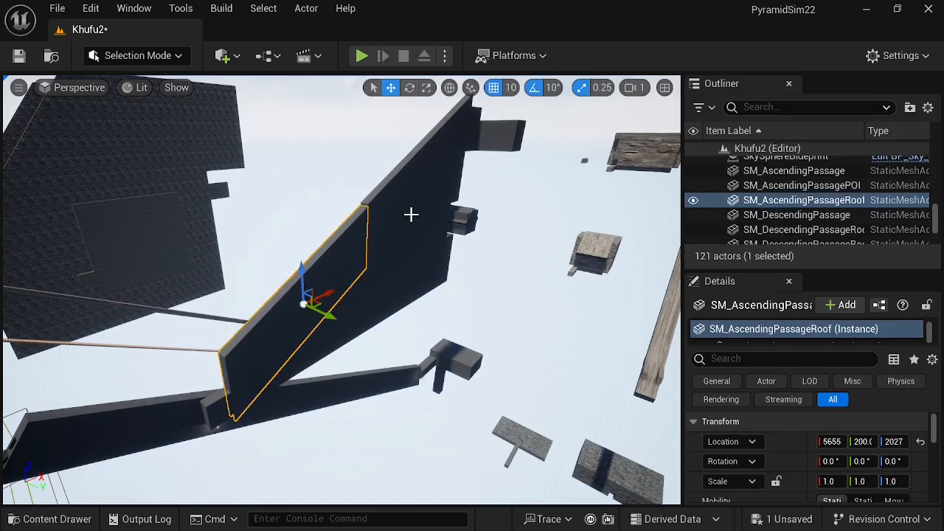
pyautogui.click(401, 184)
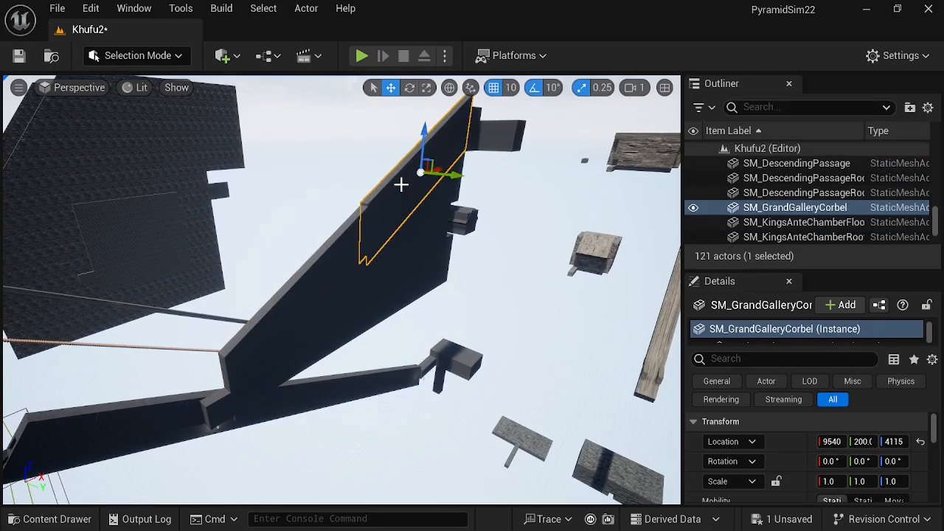
pyautogui.click(465, 221)
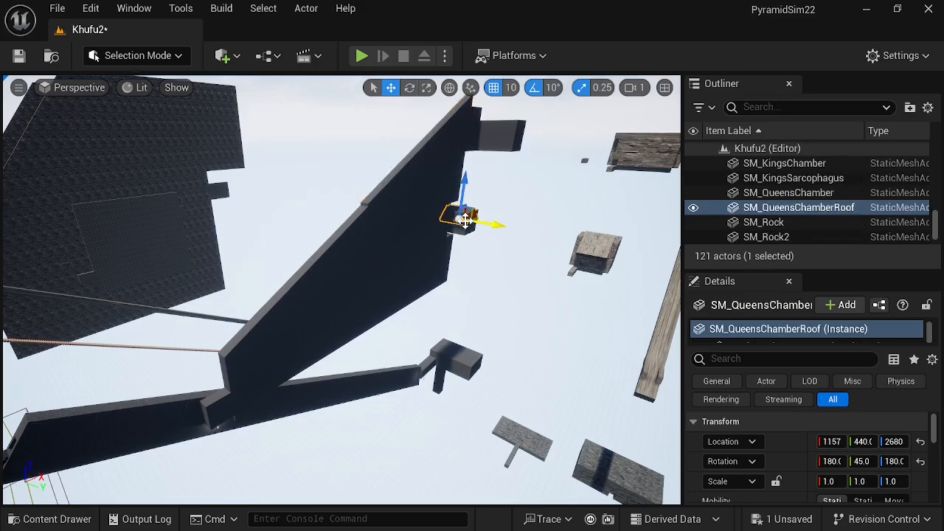
pyautogui.click(502, 135)
pyautogui.moveTo(504, 248)
pyautogui.mouseDown(button='right')
pyautogui.moveTo(508, 222)
pyautogui.moveTo(478, 230)
pyautogui.moveTo(547, 222)
pyautogui.moveTo(500, 252)
pyautogui.mouseUp(button='right')
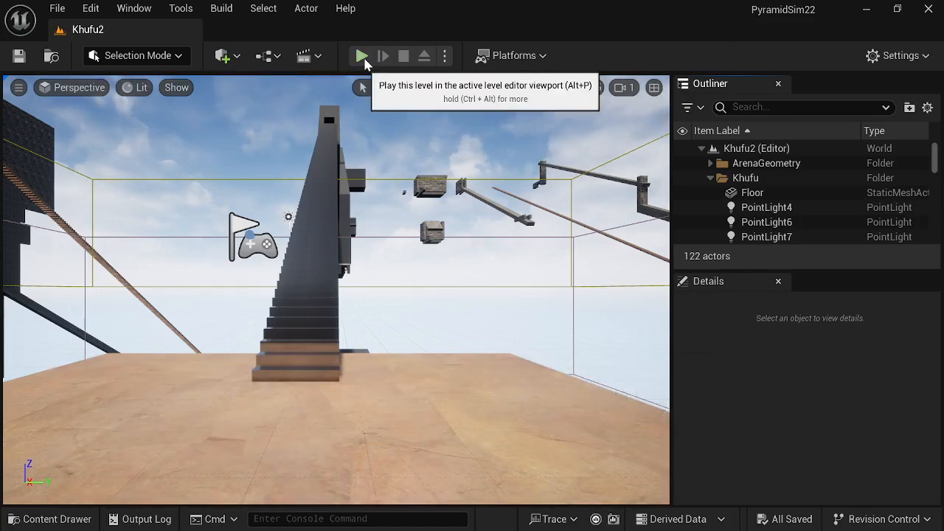
# Play the Khufu2 level and take the crouching character down the descending passage to the entrance of the subterranean chamber.
pyautogui.click(362, 56)
pyautogui.press('w')
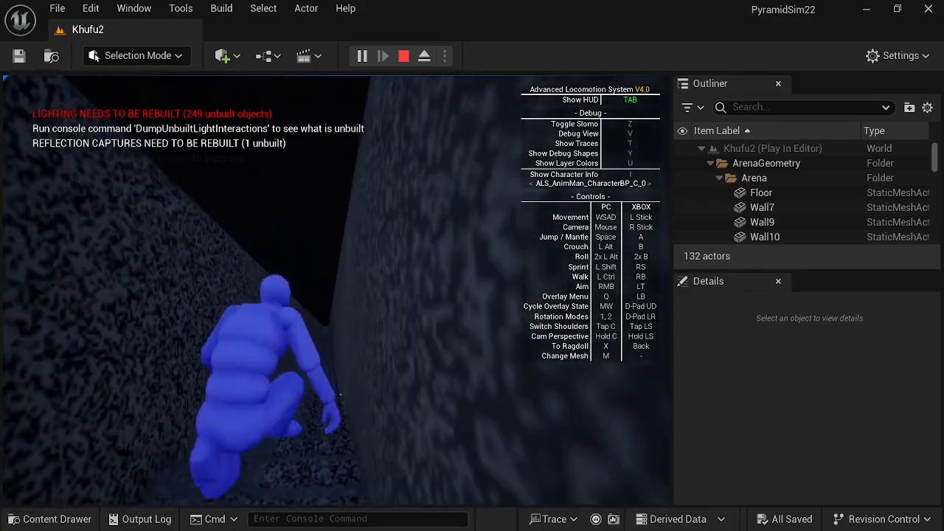
pyautogui.press('w')
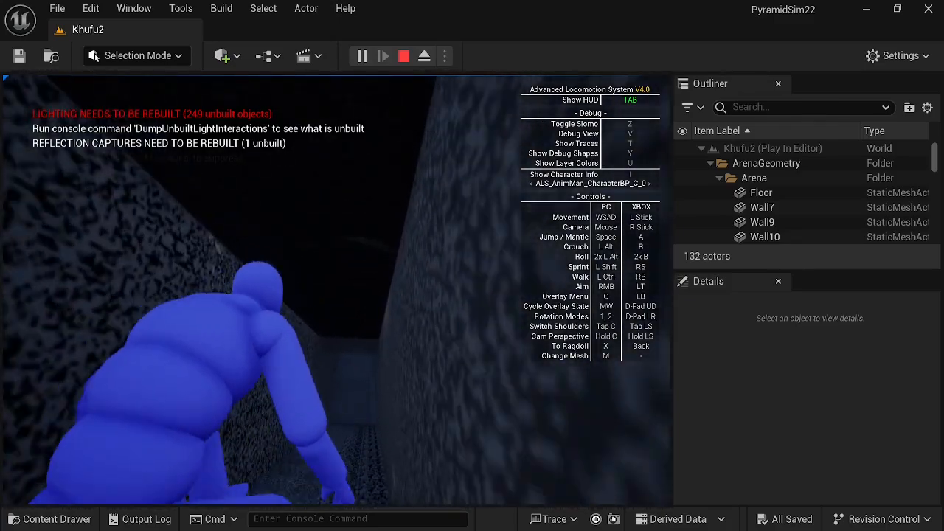
pyautogui.press('w')
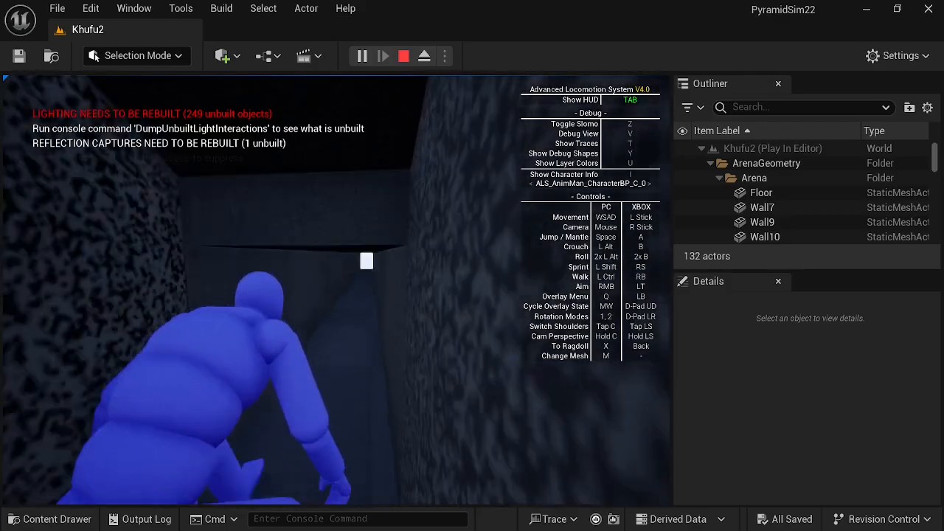
pyautogui.press('w')
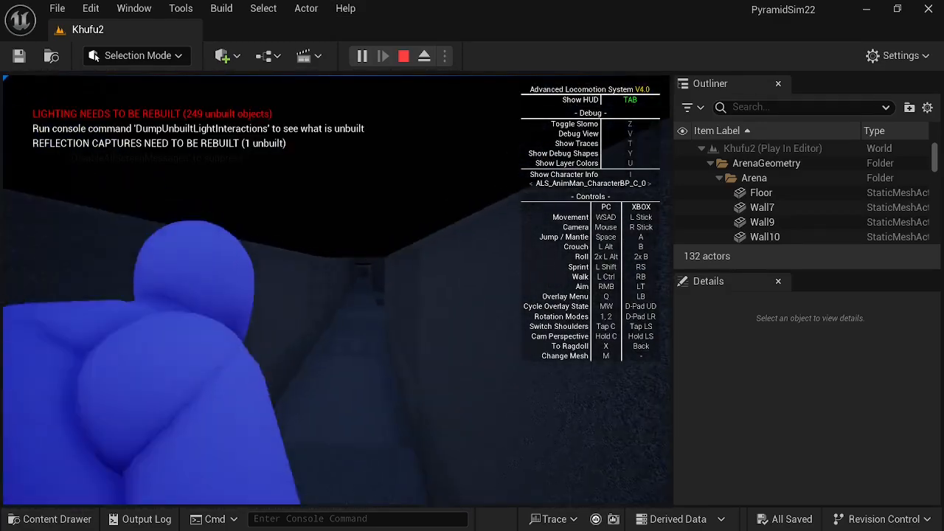
pyautogui.press('w')
pyautogui.press('w')
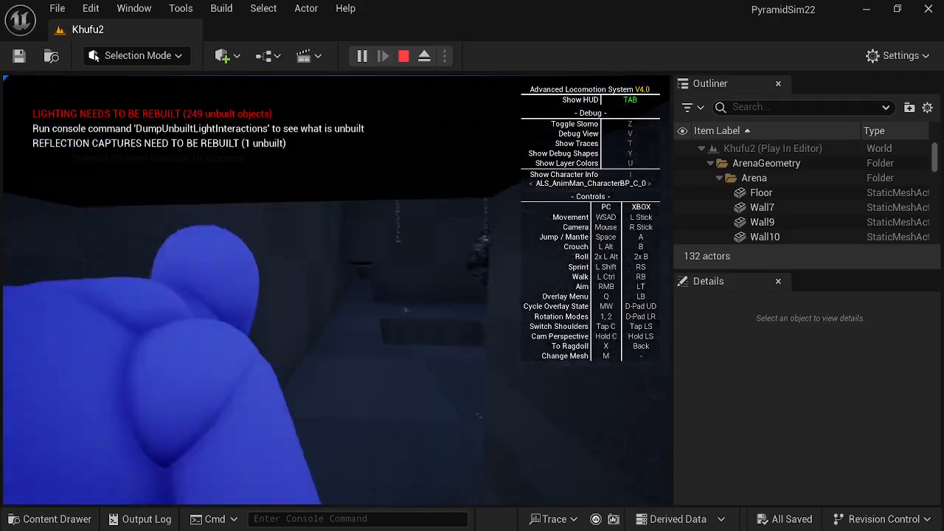
# Walk the character into the Subterranean Chamber and explore the square pit in its floor.
pyautogui.press('w')
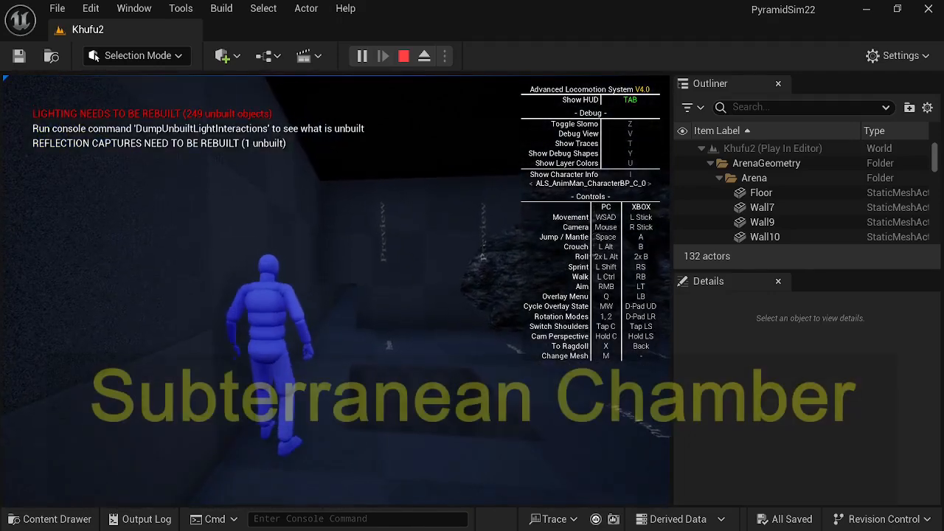
pyautogui.press('w')
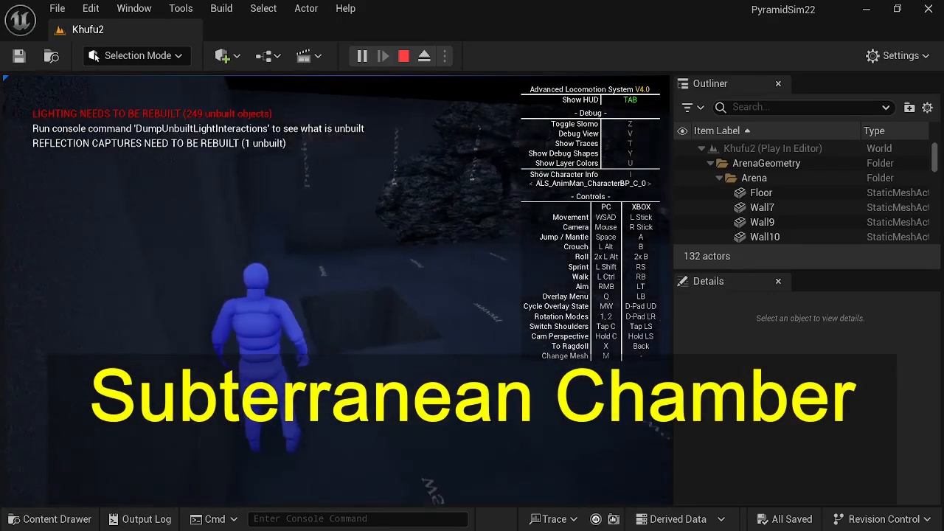
pyautogui.press('w')
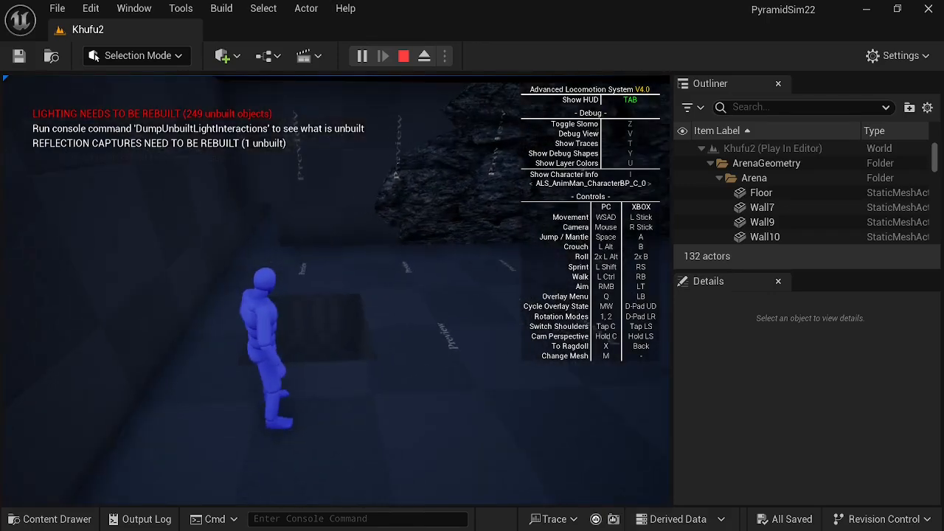
pyautogui.press('w')
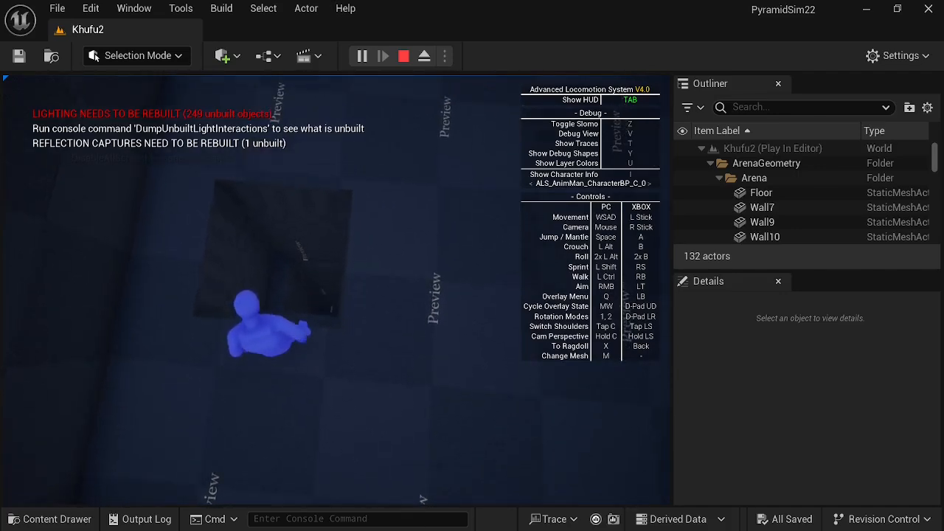
pyautogui.press('w')
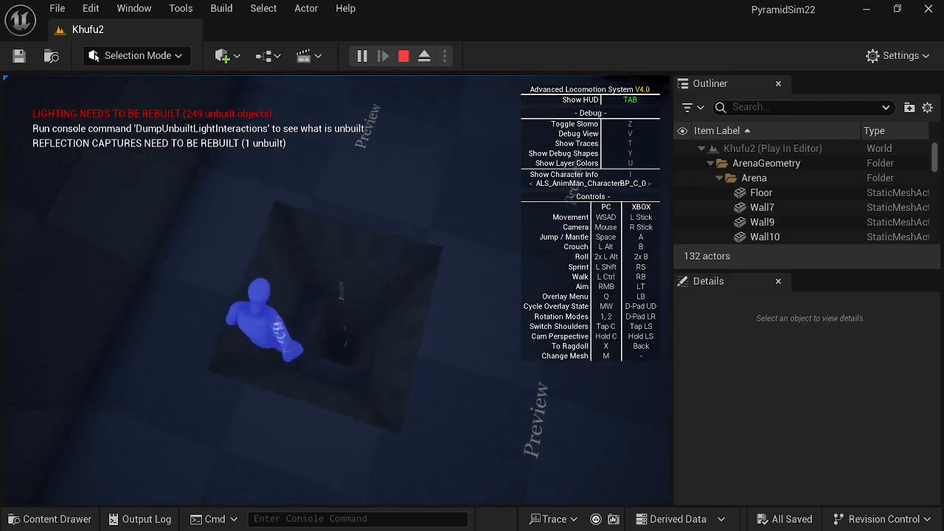
# Climb the character out at the pit's edge and continue from the chamber into the narrow low passage.
pyautogui.press('space')
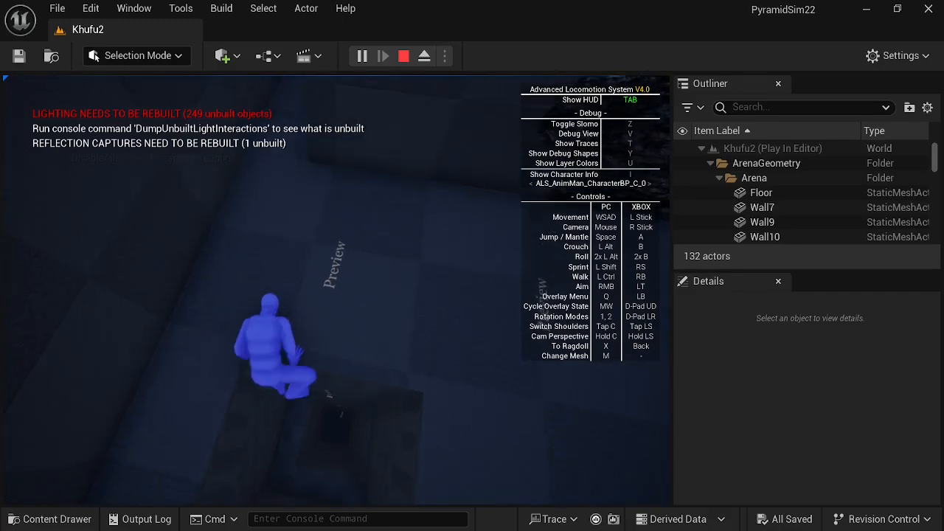
pyautogui.press('w')
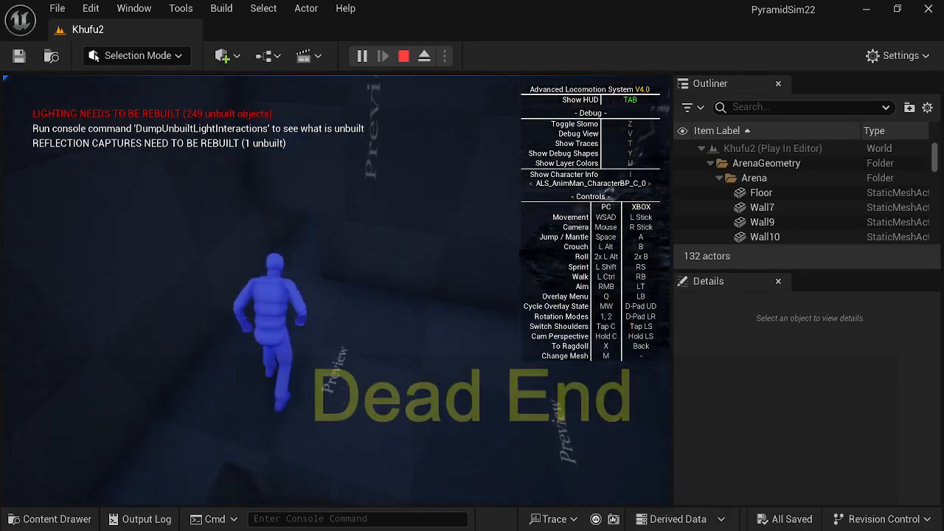
pyautogui.press('space')
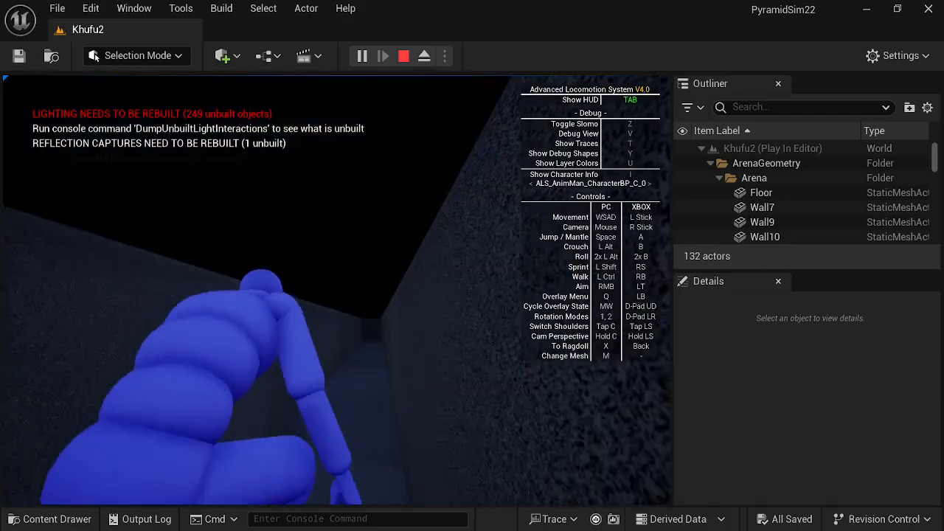
# Take the crouching character along the low passage beyond the Subterranean Chamber to its dead end.
pyautogui.press('w')
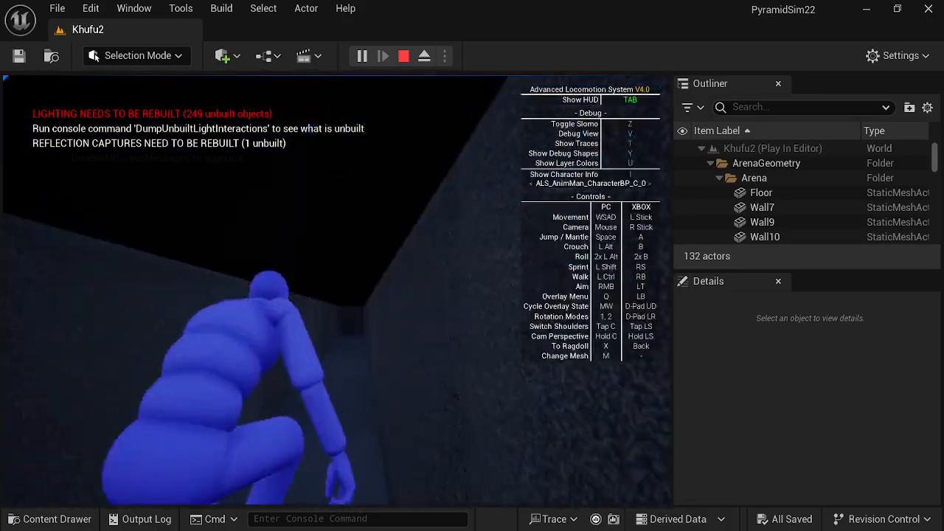
pyautogui.press('w')
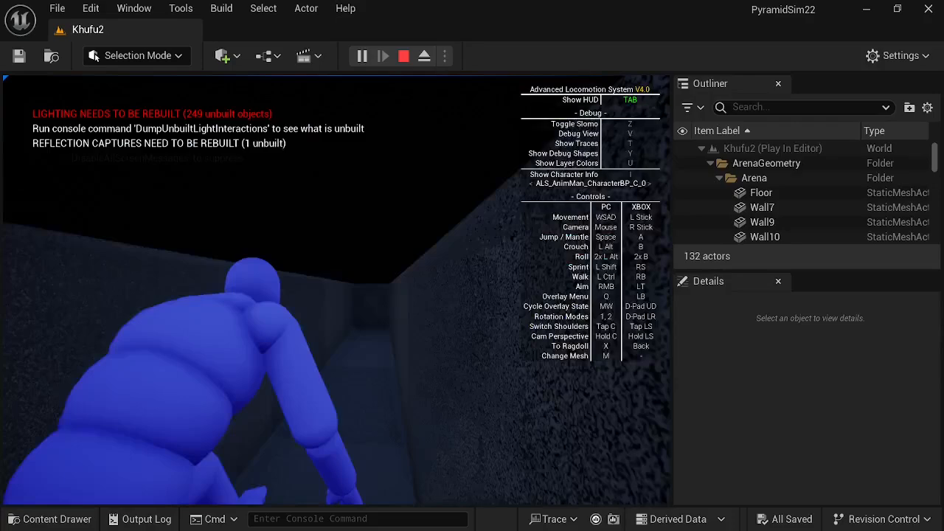
pyautogui.press('w')
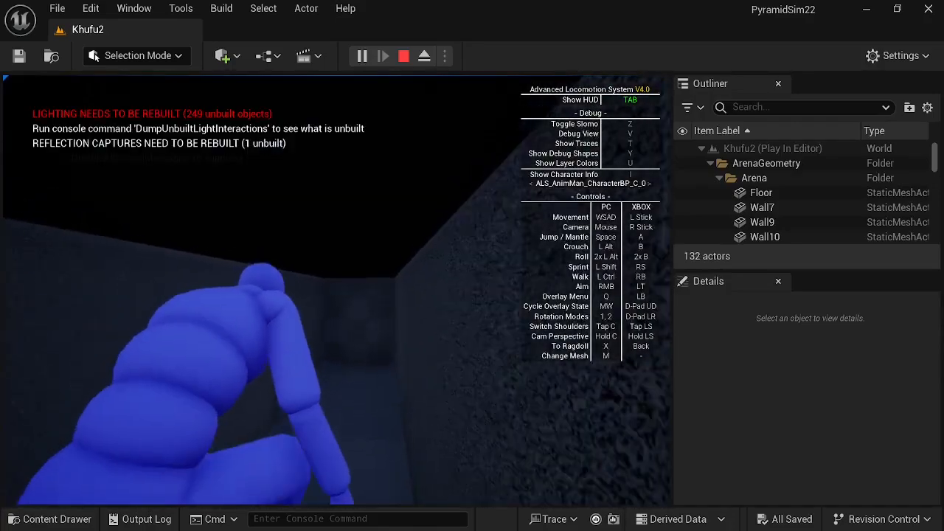
pyautogui.press('w')
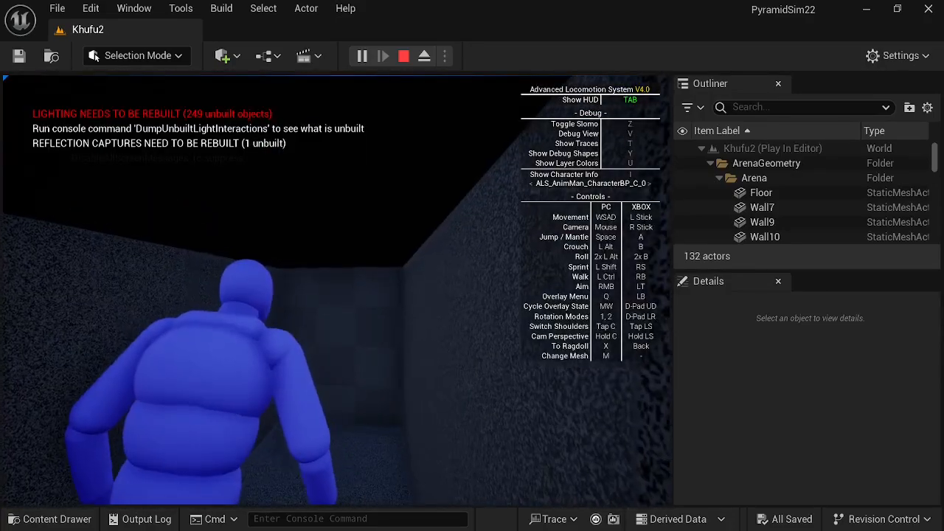
pyautogui.press('w')
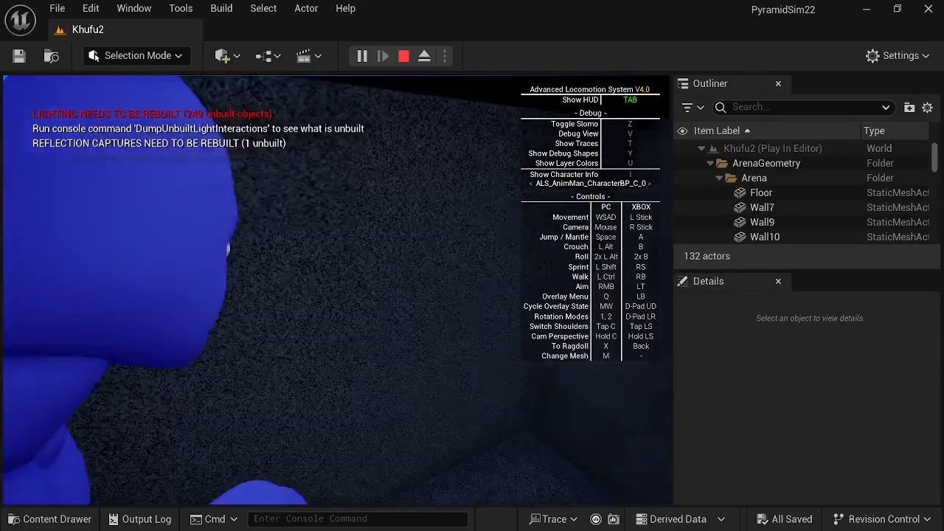
# Turn the character around at the dead end and return through the low passage to the chamber with the pit.
pyautogui.press('w')
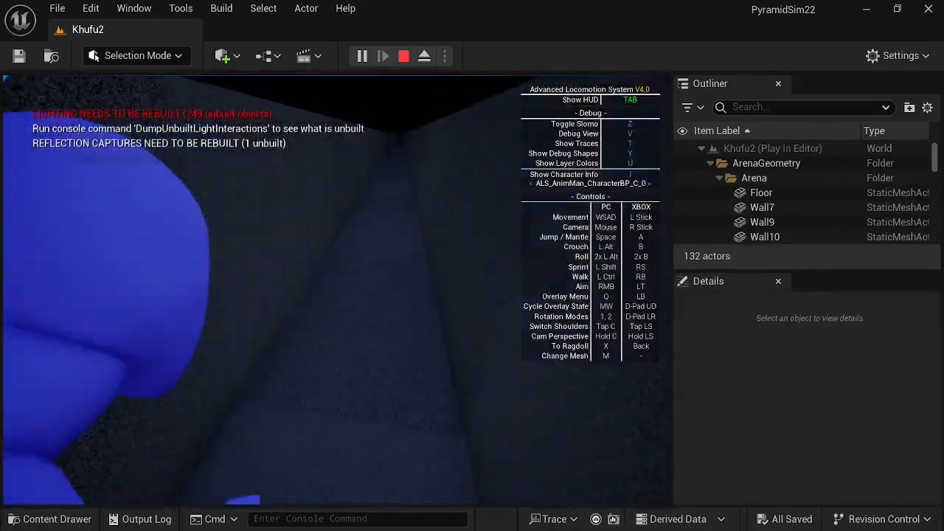
pyautogui.press('w')
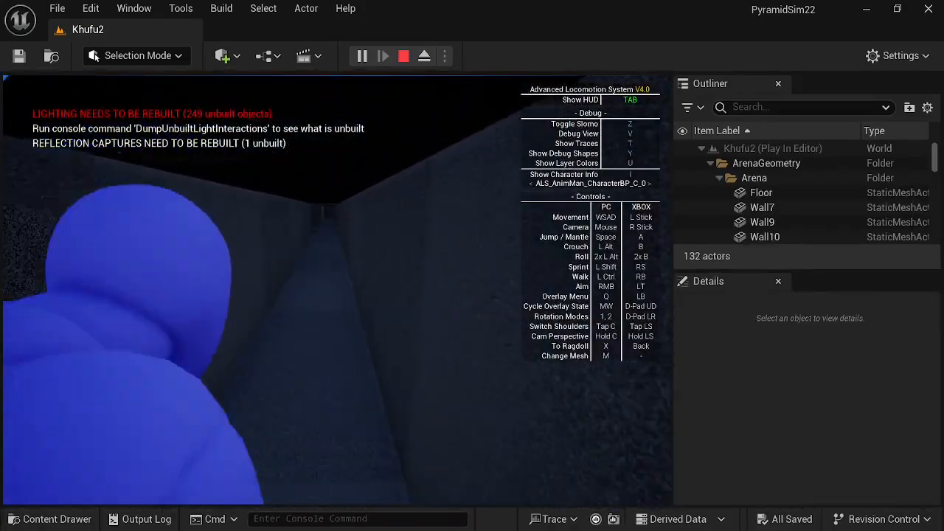
pyautogui.press('w')
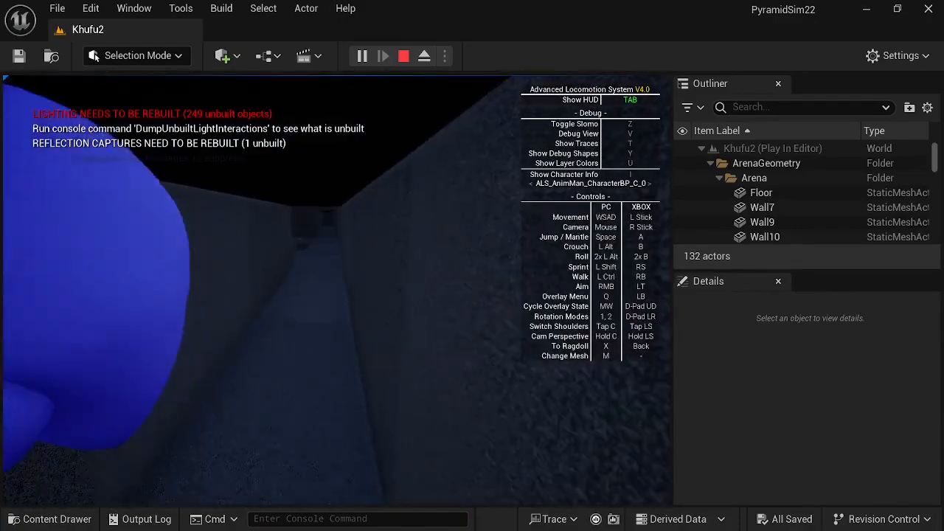
pyautogui.press('w')
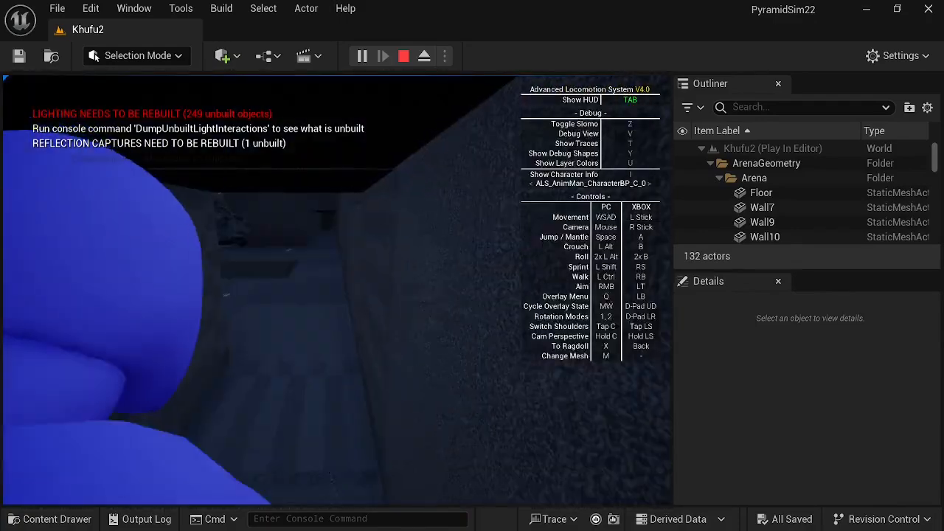
pyautogui.press('w')
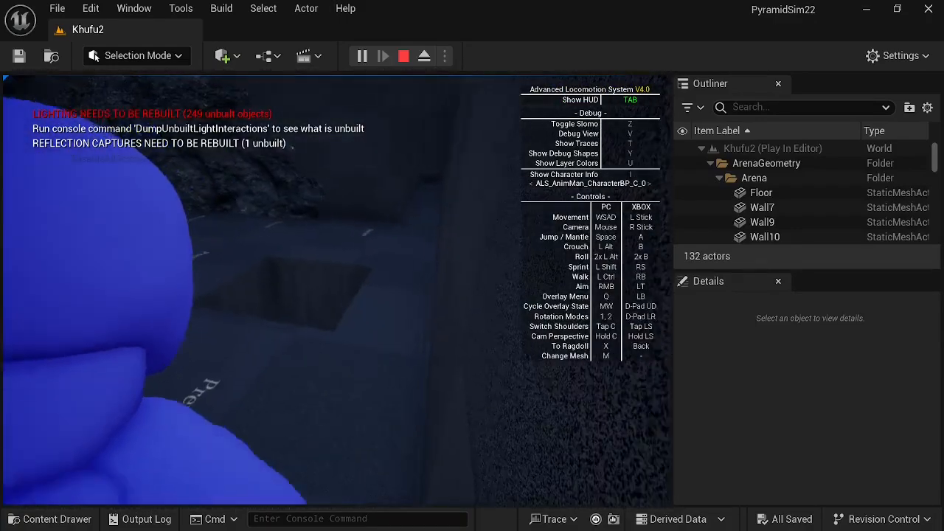
pyautogui.press('w')
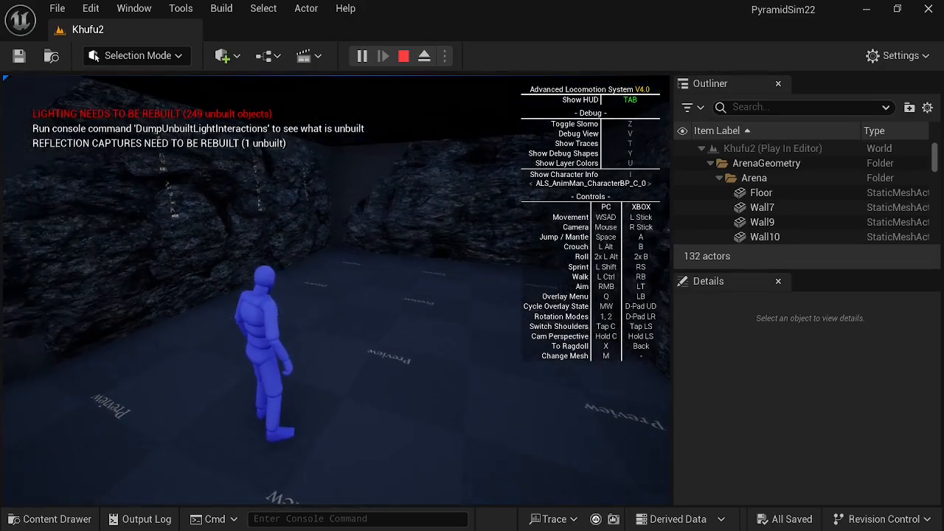
# Cross the Subterranean Chamber and take the crouching character through the exit passage to the foot of the descending passage's steps.
pyautogui.press('w')
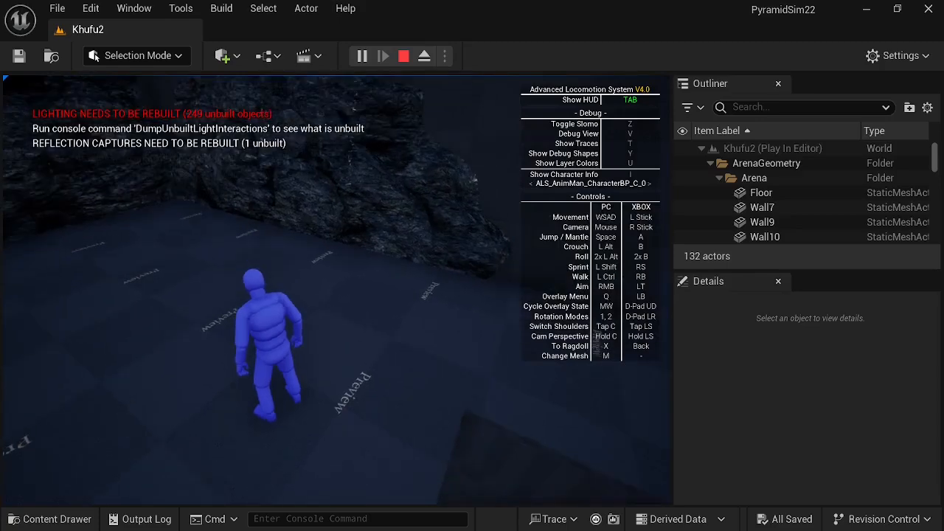
pyautogui.press('w')
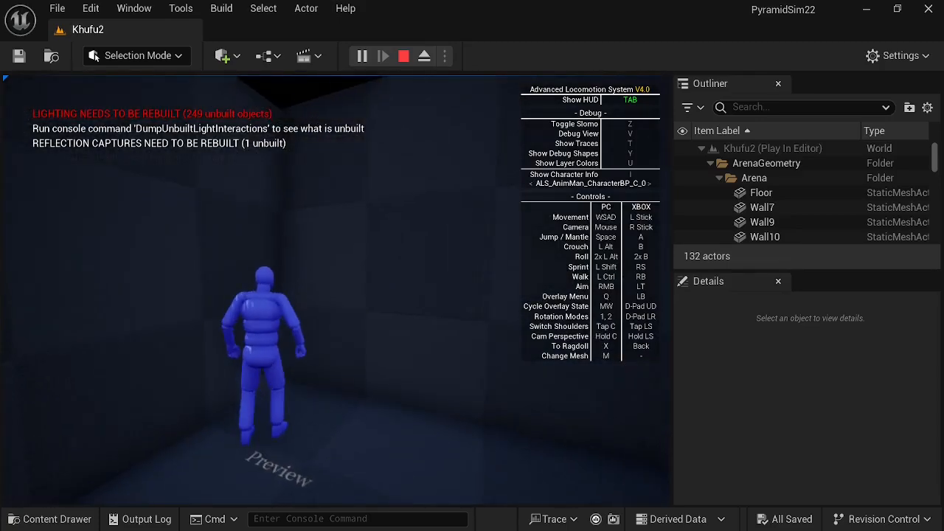
pyautogui.press('alt')
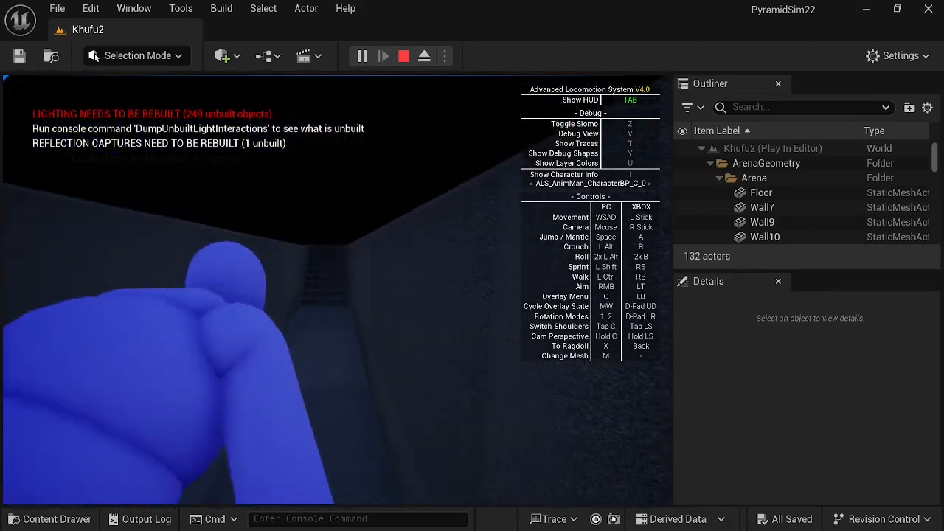
pyautogui.press('w')
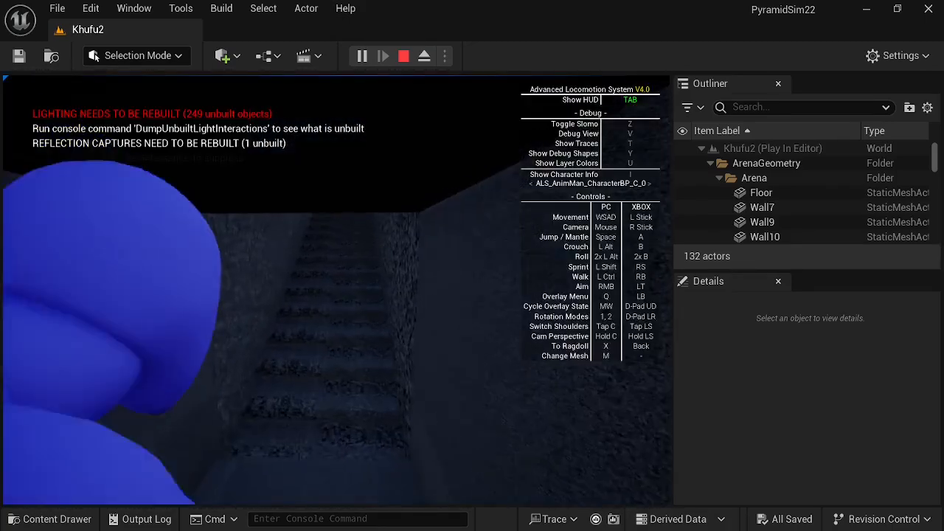
pyautogui.press('w')
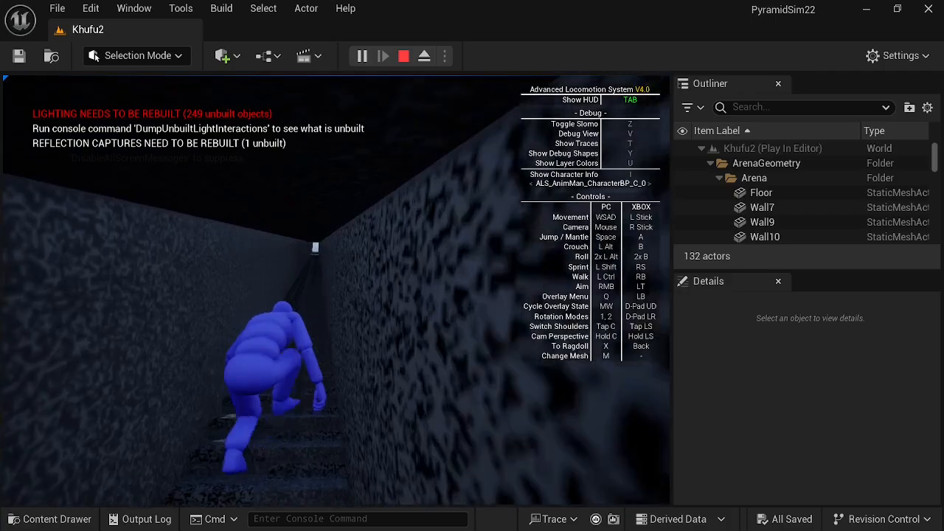
# Climb the stepped descending passage to its intersection with the Ascending Passage and stand the character upright there.
pyautogui.press('w')
pyautogui.press('w')
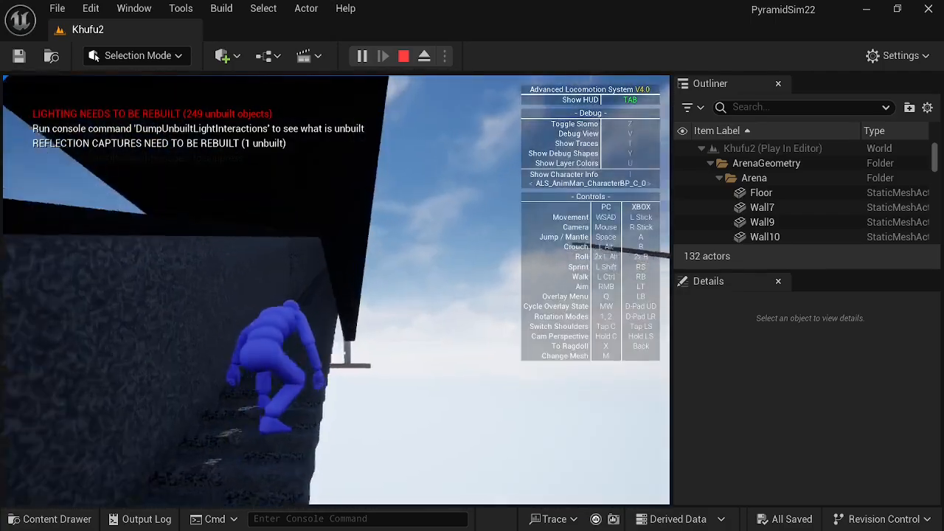
pyautogui.press('w')
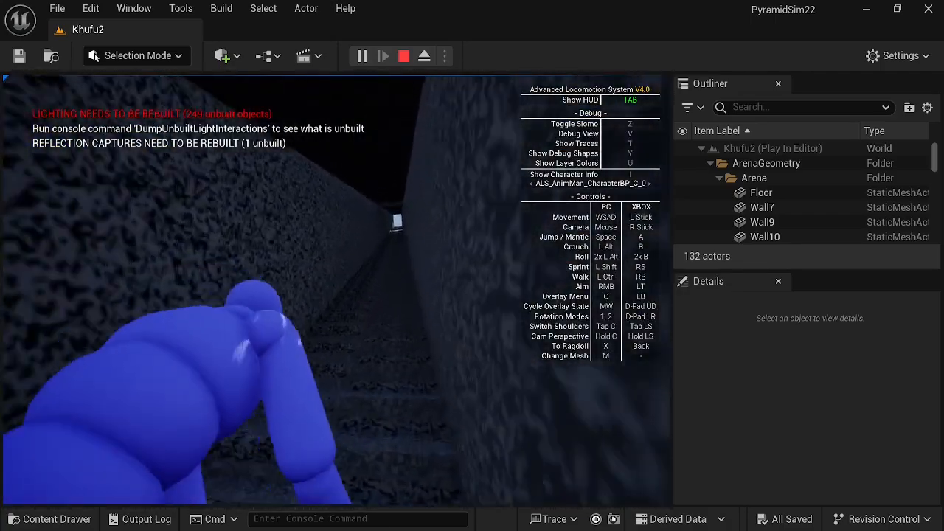
pyautogui.press('w')
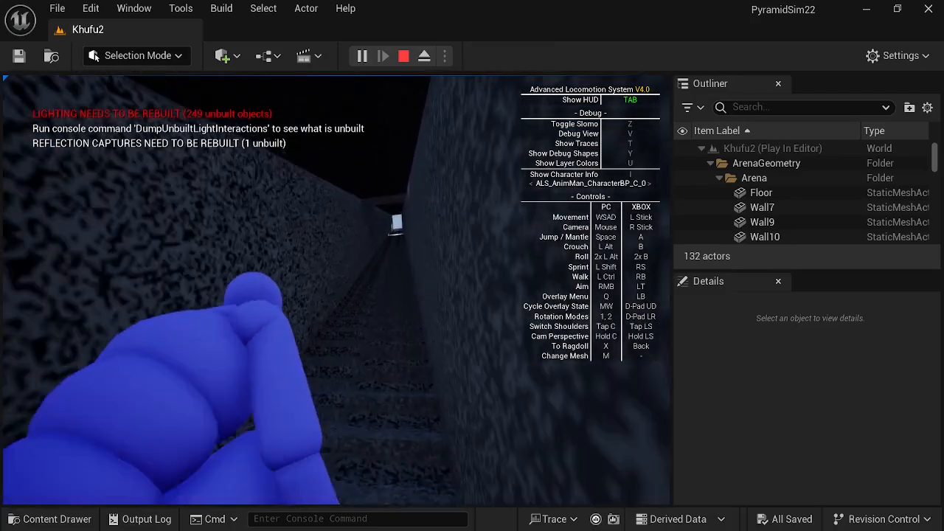
pyautogui.press('w')
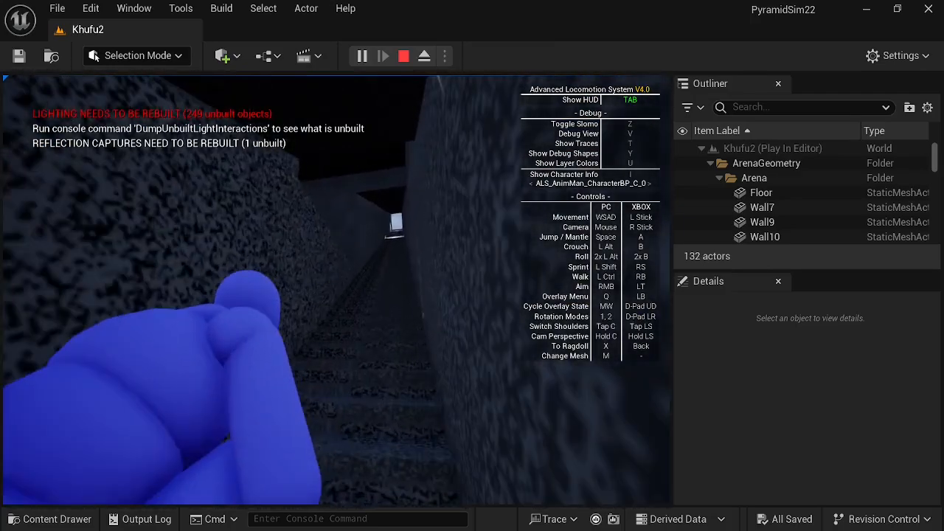
pyautogui.press('w')
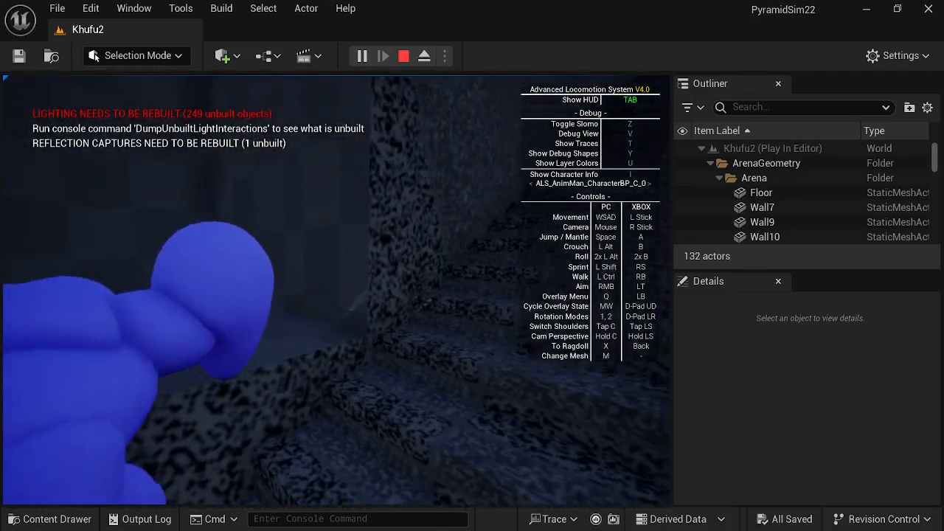
pyautogui.press('w')
pyautogui.press('alt')
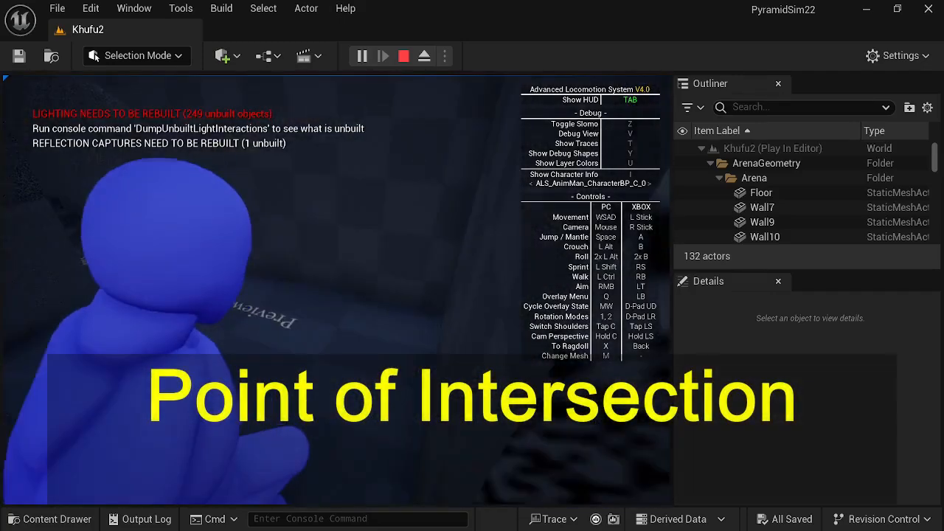
# Look around the point of intersection, examining its walls, ledge and the adjoining stepped passages.
pyautogui.press('w')
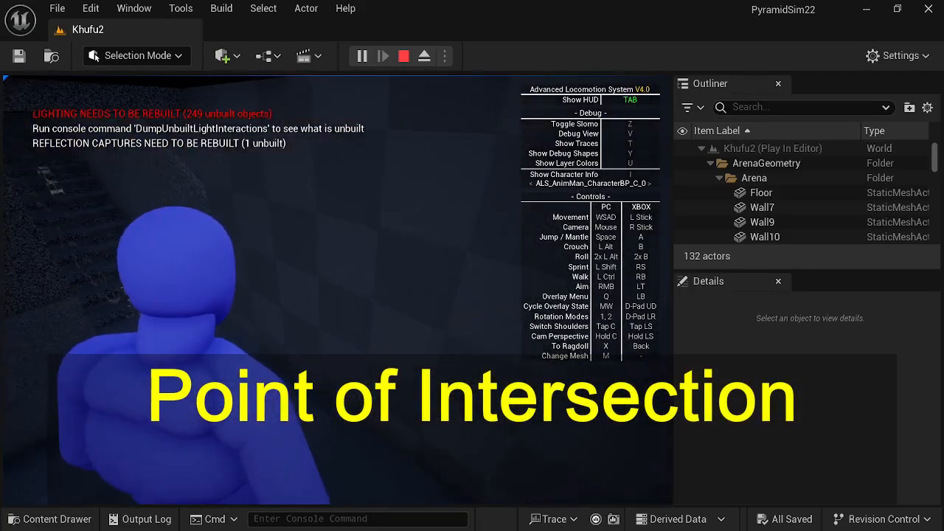
pyautogui.press('w')
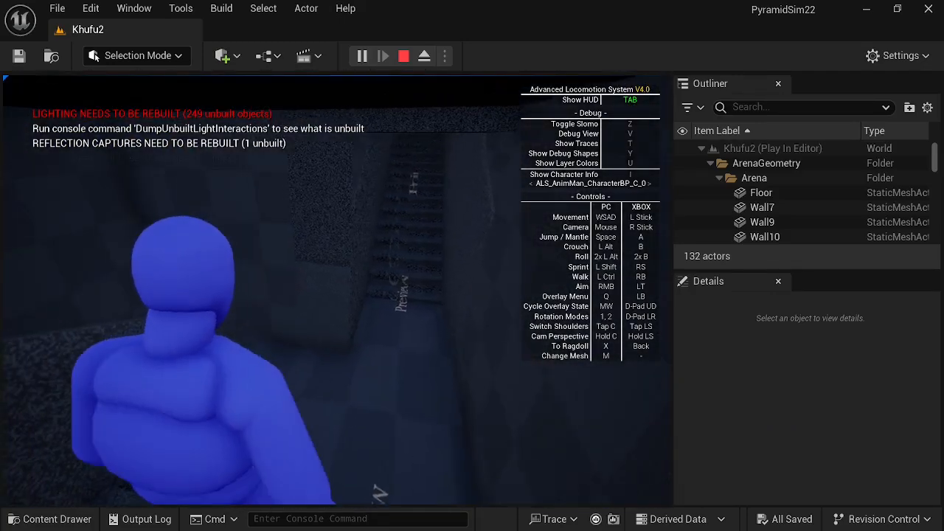
pyautogui.press('w')
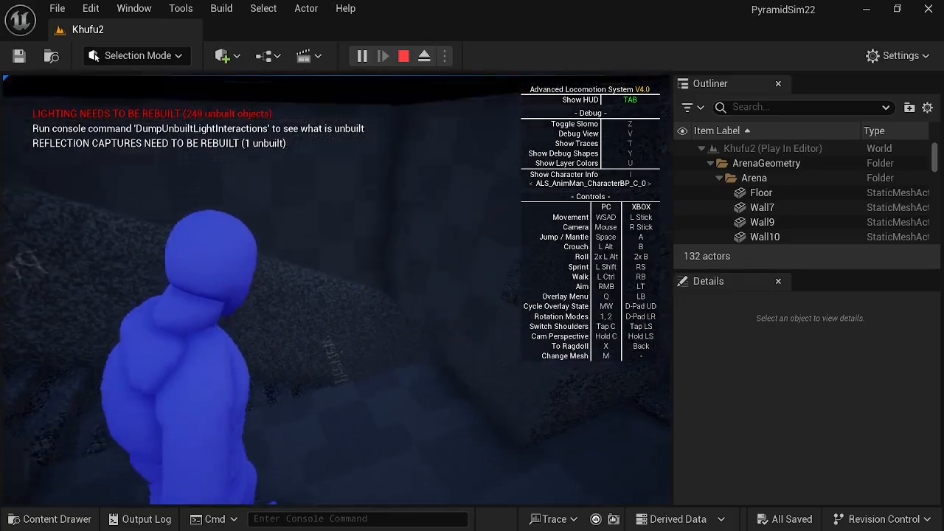
pyautogui.press('w')
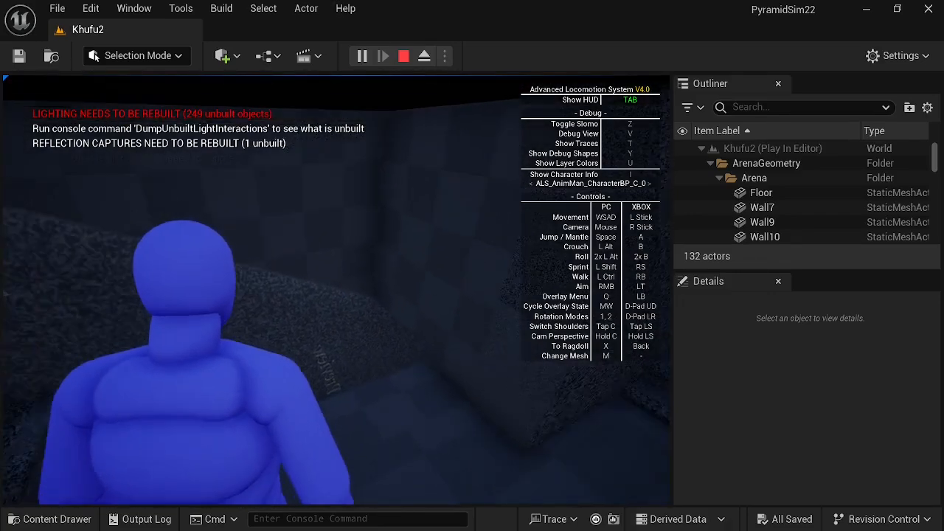
pyautogui.press('w')
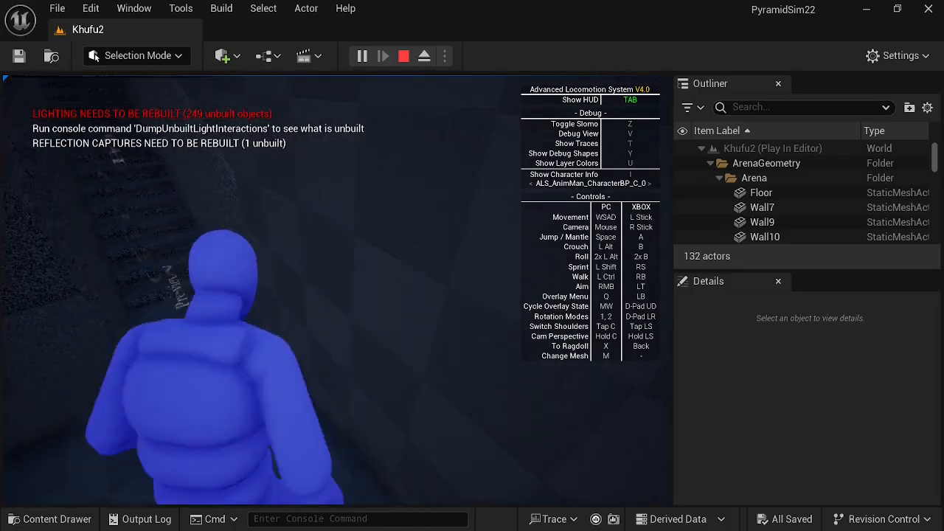
# Walk the character to the foot of the Ascending Passage and inspect its entrance and steps.
pyautogui.press('w')
pyautogui.press('w')
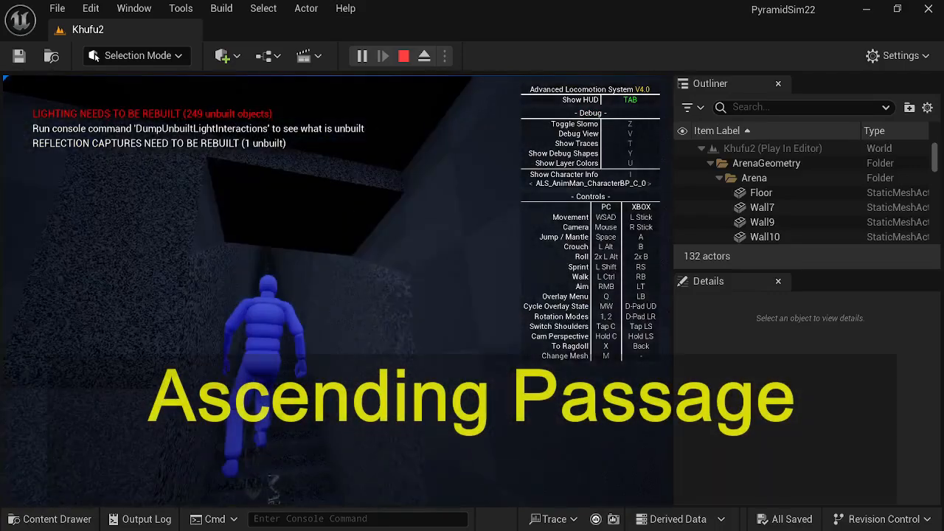
pyautogui.press('w')
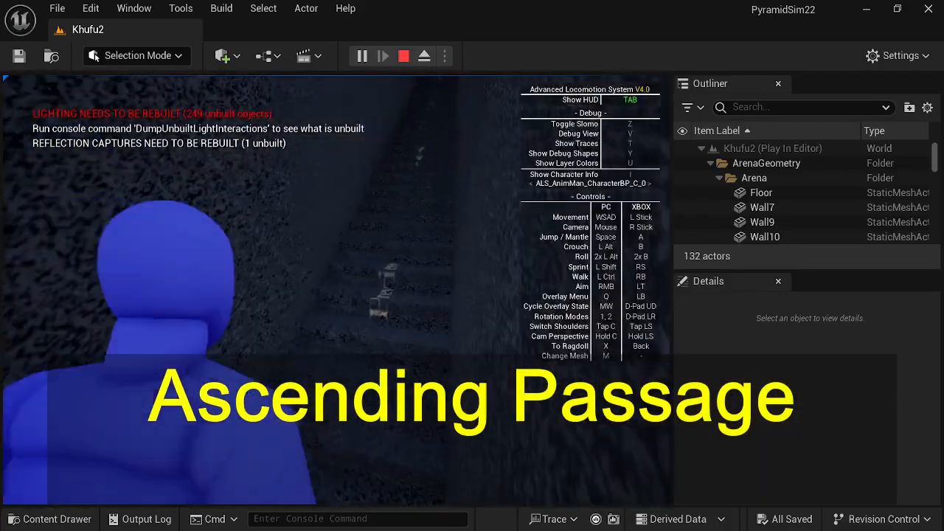
pyautogui.press('w')
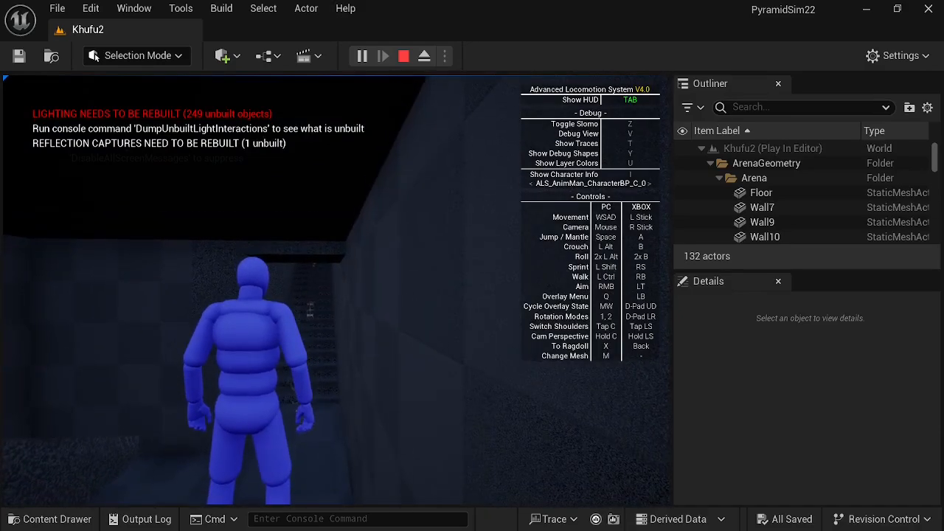
pyautogui.press('w')
pyautogui.press('w')
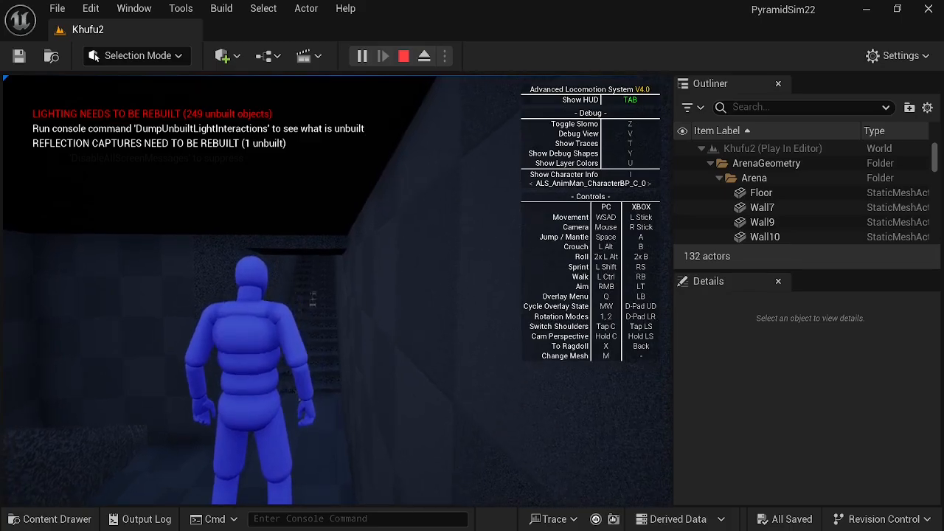
# Climb the Ascending Passage to the lower end of the Grand Gallery, by the Queen's Chamber passage.
pyautogui.press('w')
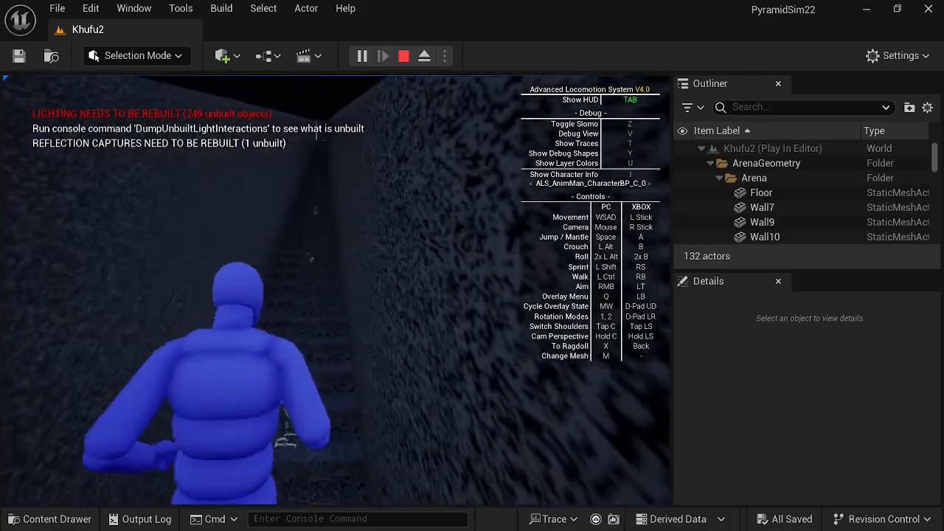
pyautogui.press('w')
pyautogui.press('w')
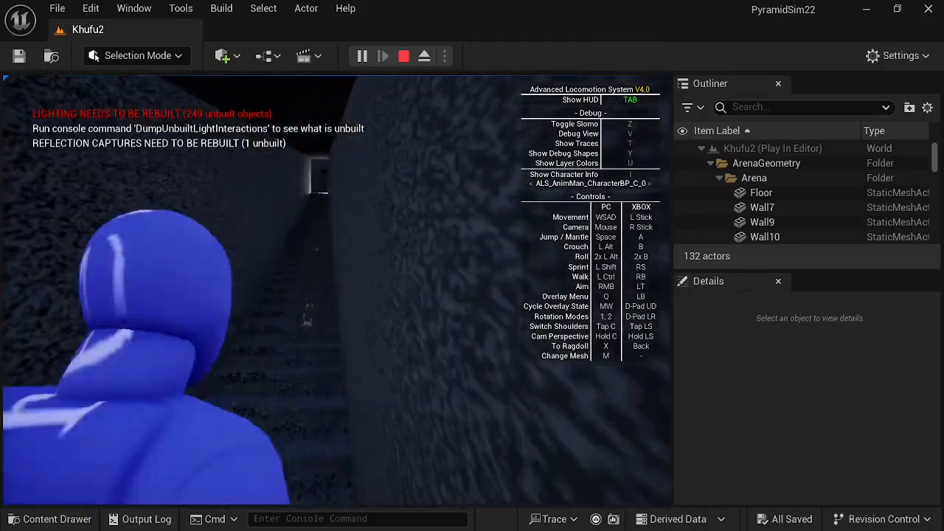
pyautogui.press('w')
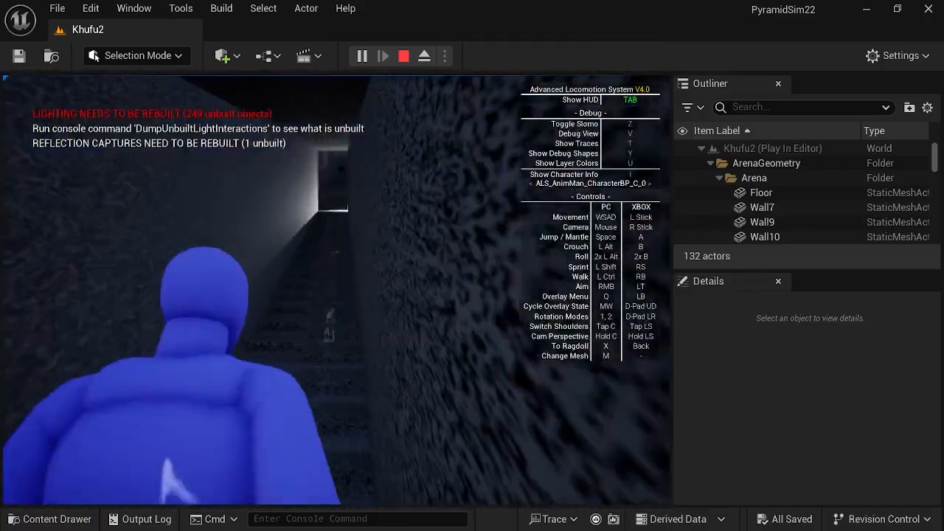
pyautogui.press('w')
pyautogui.press('w')
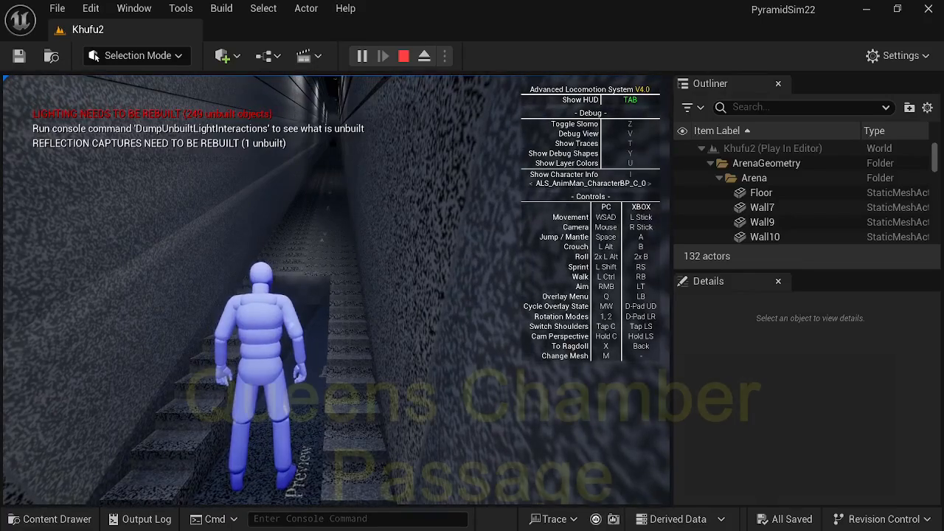
# Move the crouched character along the low Queen's Chamber passage to the drop in its floor.
pyautogui.press('w')
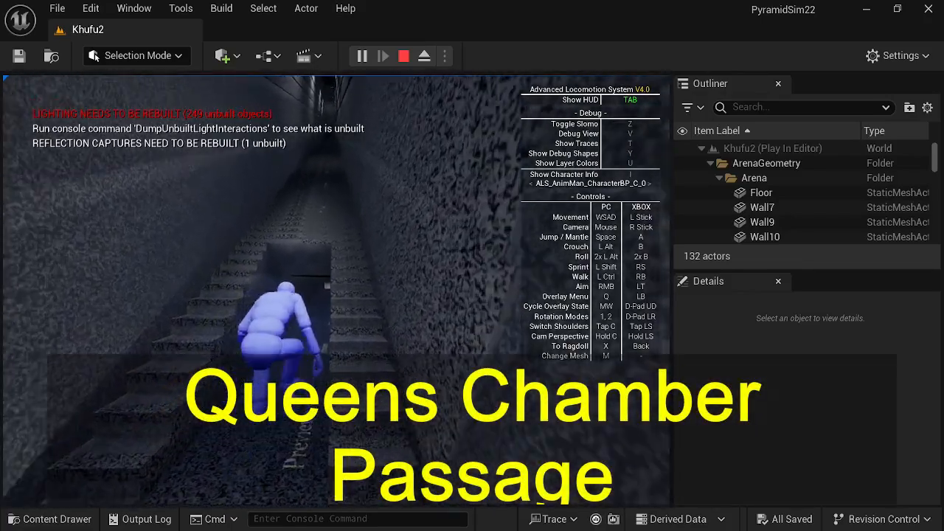
pyautogui.press('w')
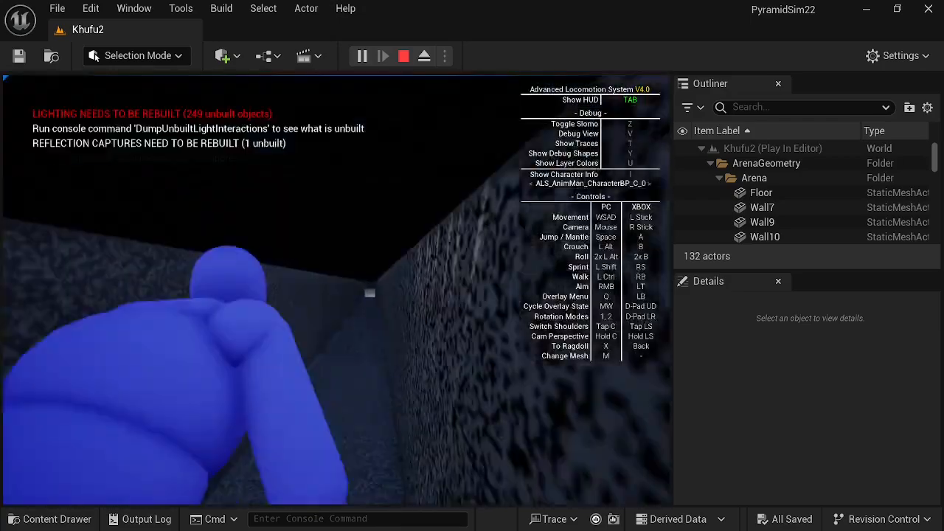
pyautogui.press('w')
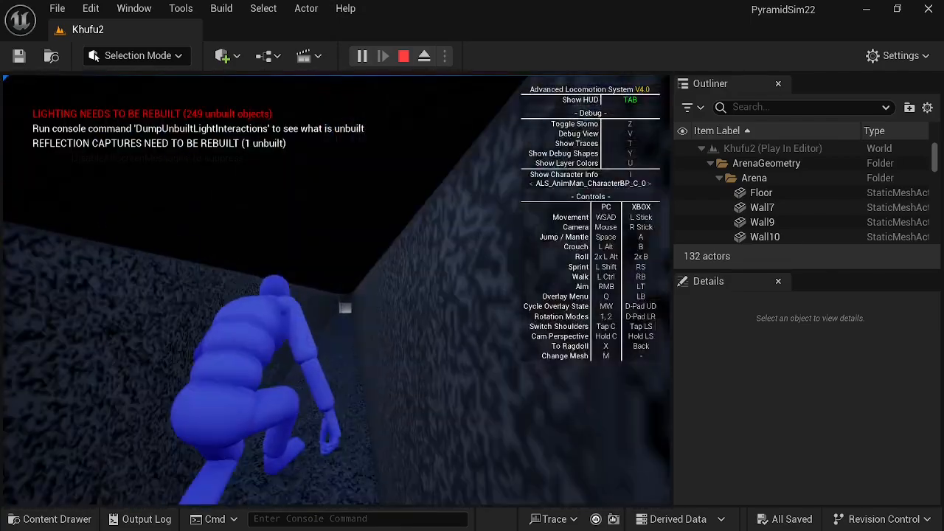
pyautogui.press('w')
pyautogui.press('w')
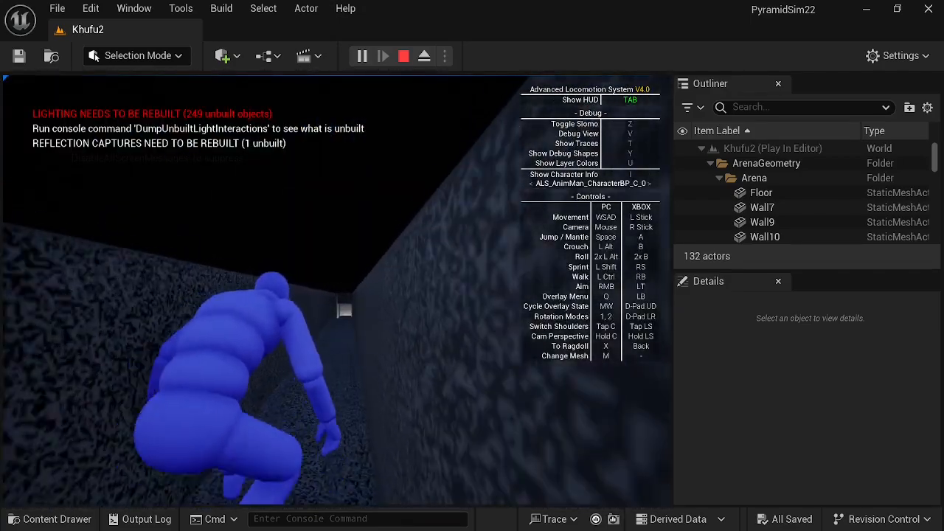
pyautogui.press('w')
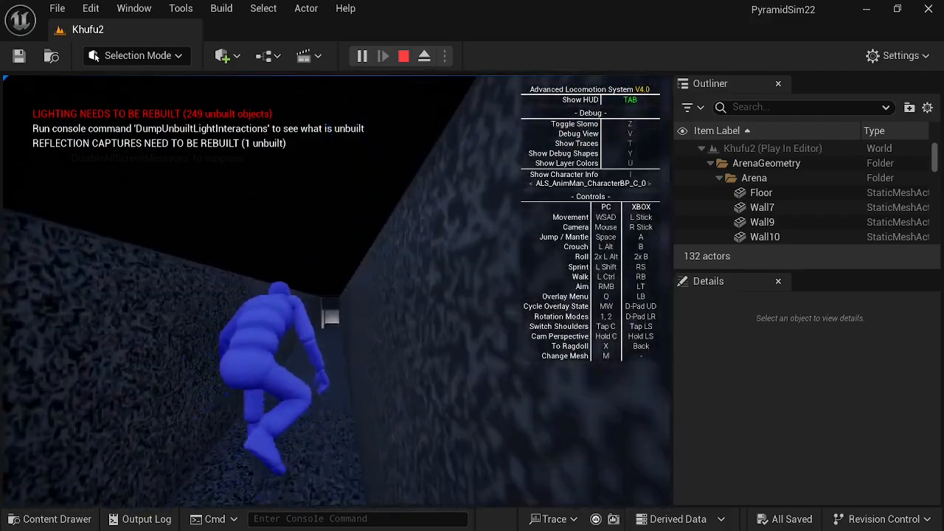
pyautogui.press('w')
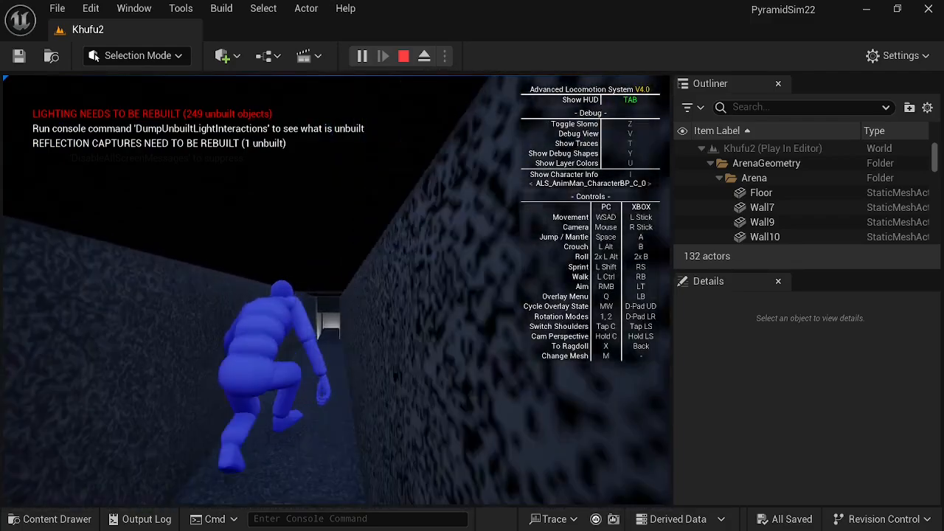
pyautogui.press('w')
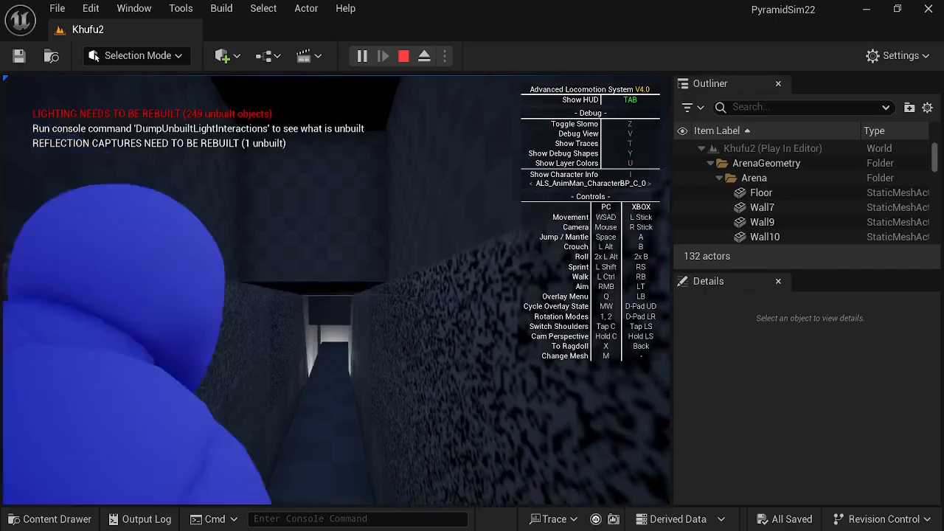
# Walk upright through the deeper end of the passage, crouch through the entrance and stand inside the Queen's Chamber.
pyautogui.press('alt')
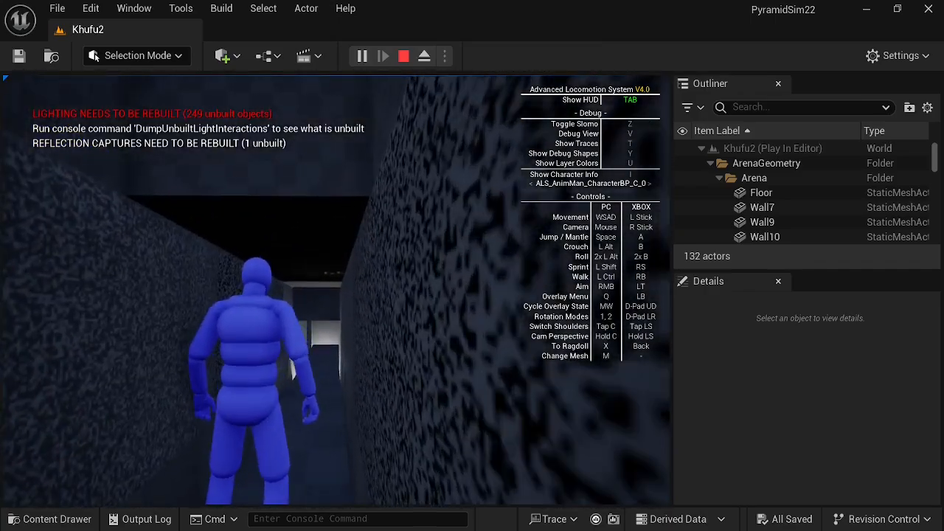
pyautogui.press('w')
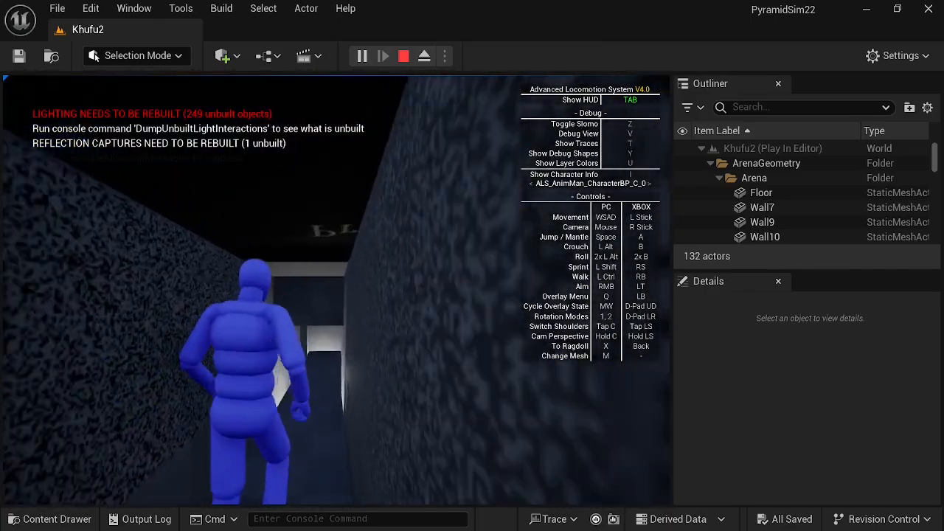
pyautogui.press('w')
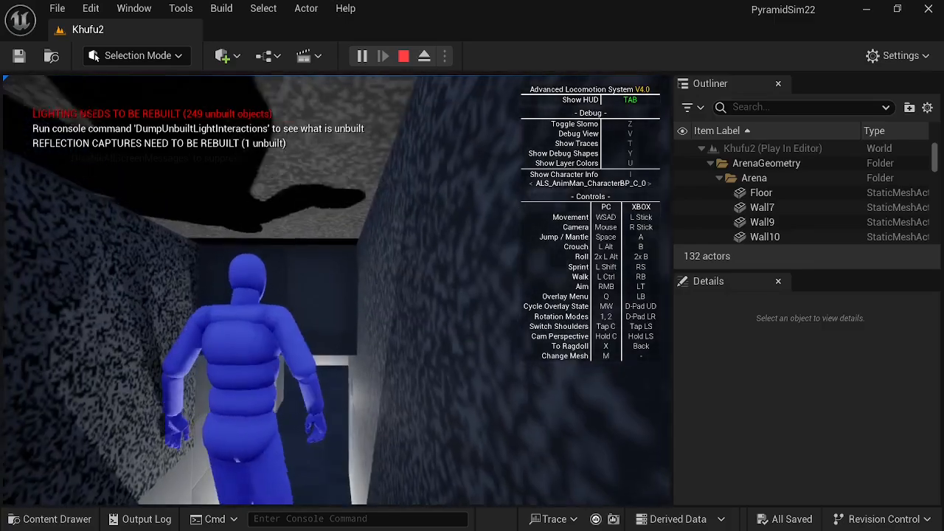
pyautogui.press('alt')
pyautogui.press('w')
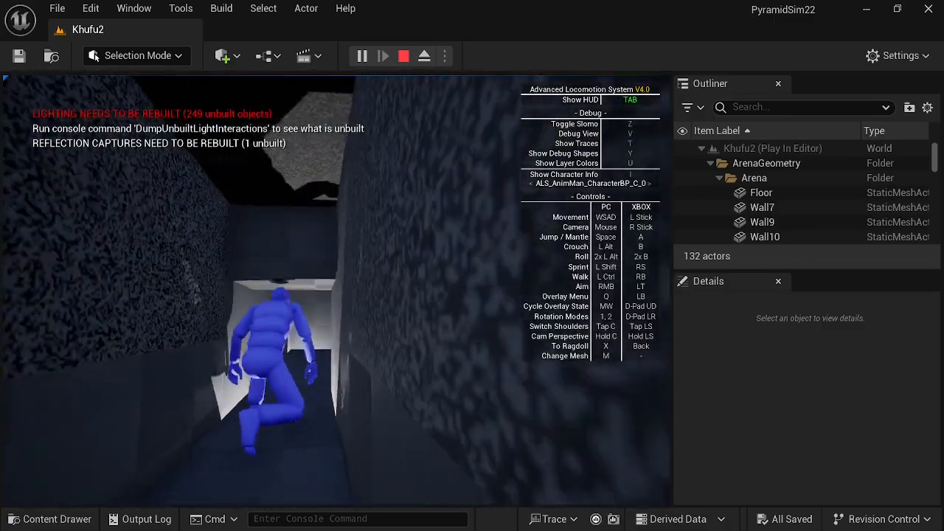
pyautogui.press('w')
pyautogui.press('alt')
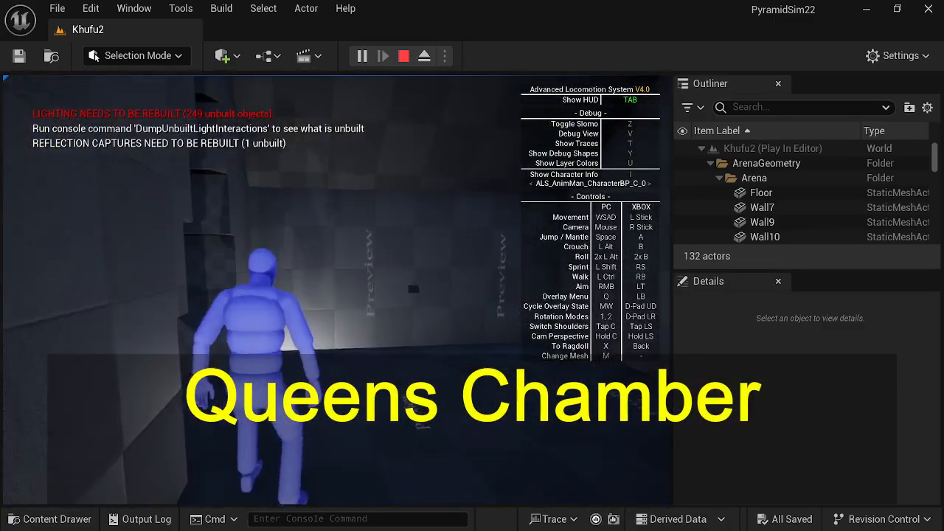
# Cross the Queen's Chamber to the stepped notch in its wall, inspect it and back away.
pyautogui.press('w')
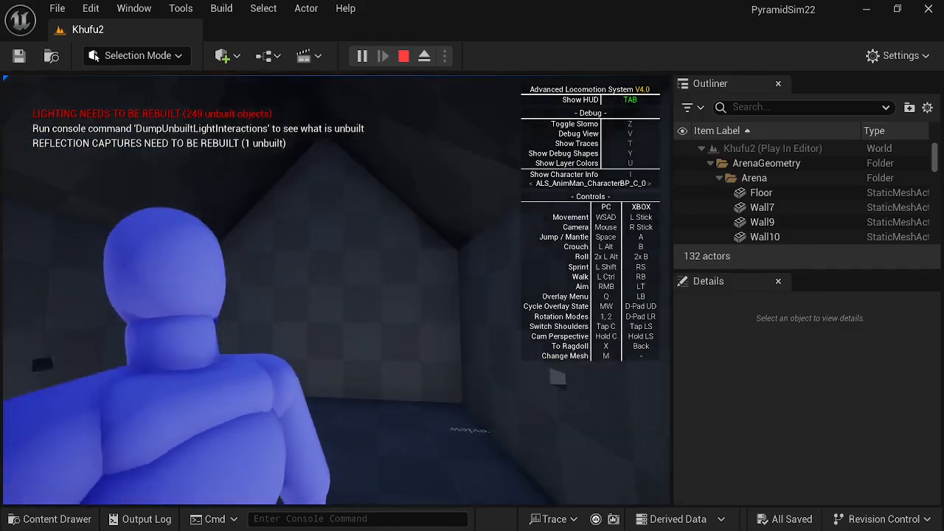
pyautogui.press('w')
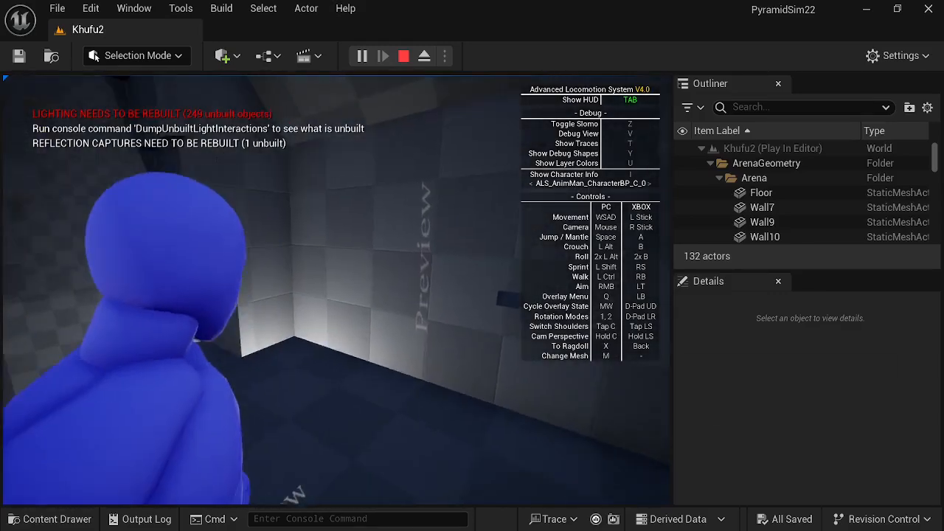
pyautogui.press('w')
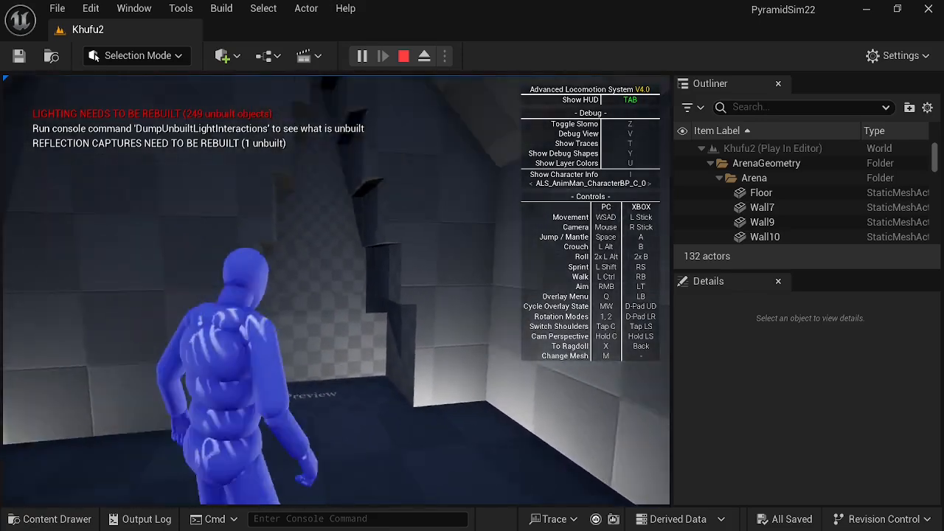
pyautogui.press('w')
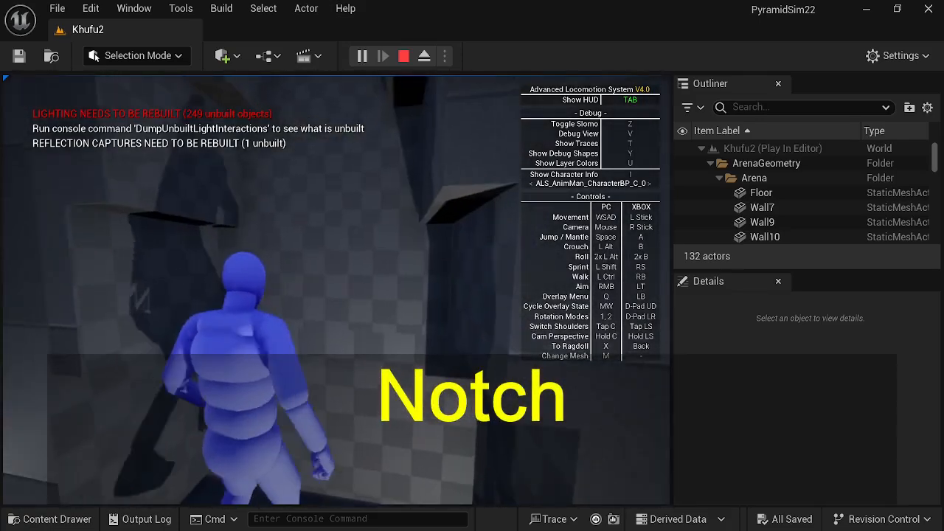
pyautogui.press('s')
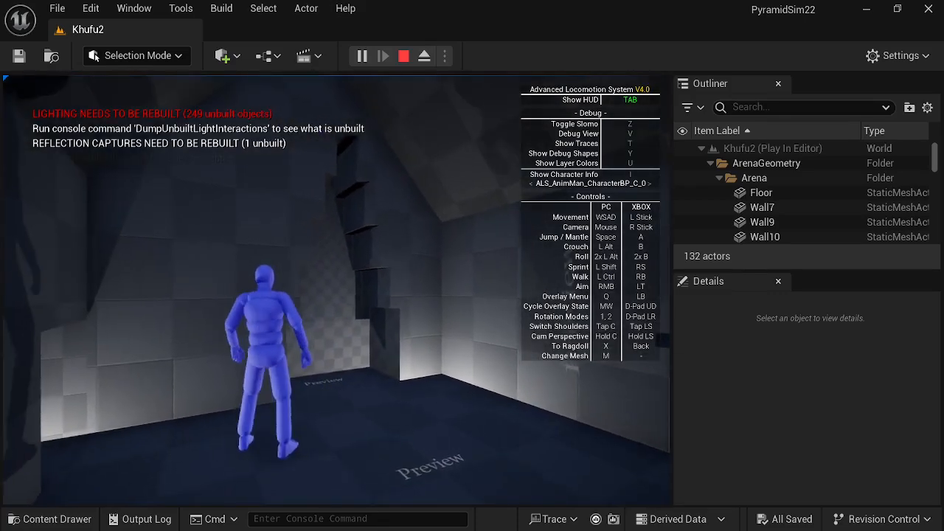
# Walk around the Queen's Chamber, examining the small shaft openings, the gabled ceiling and the notch from several sides.
pyautogui.press('c')
pyautogui.press('w')
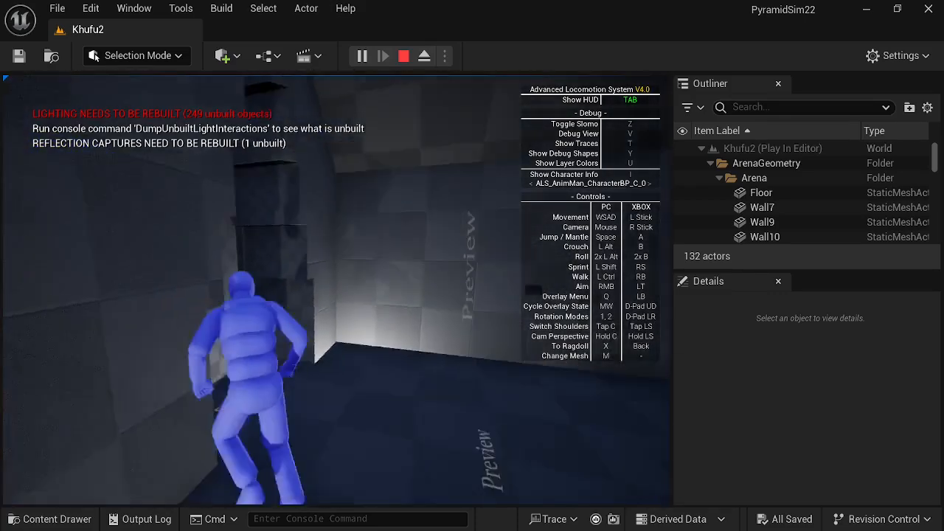
pyautogui.press('w')
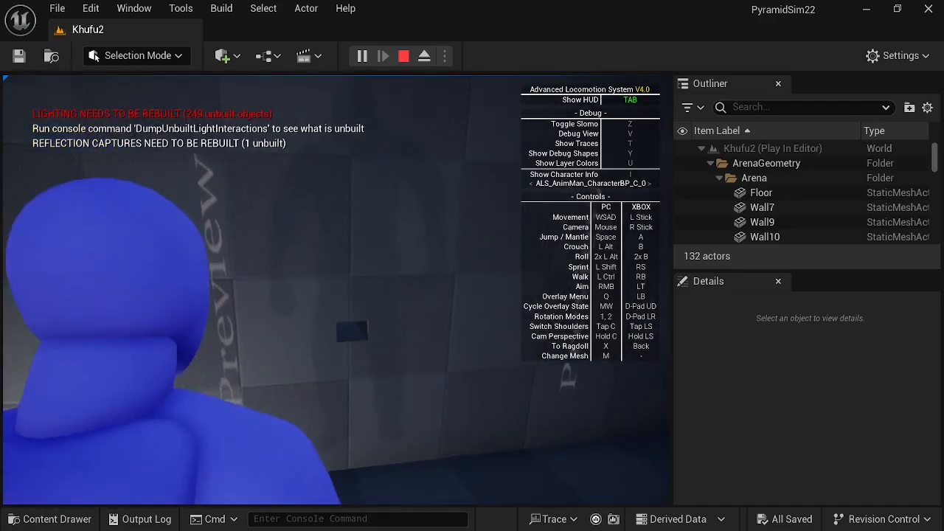
pyautogui.press('w')
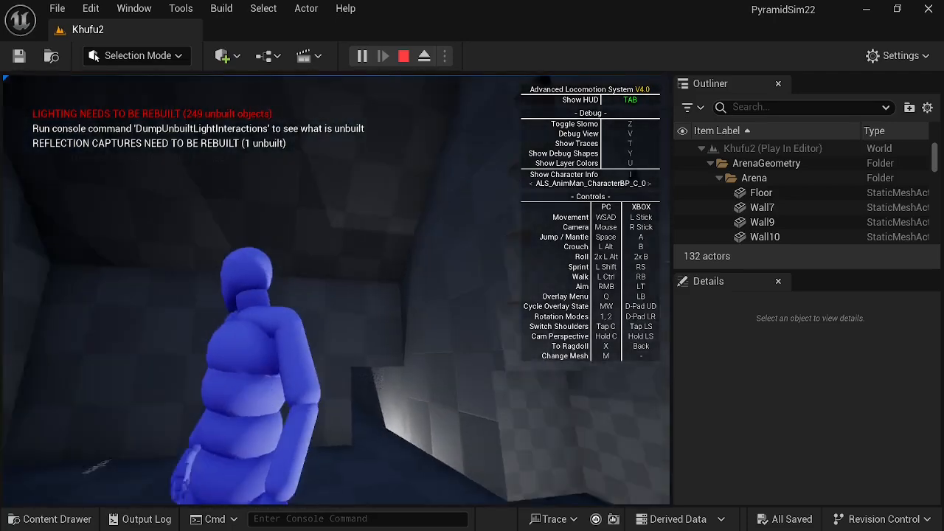
pyautogui.press('w')
pyautogui.press('w')
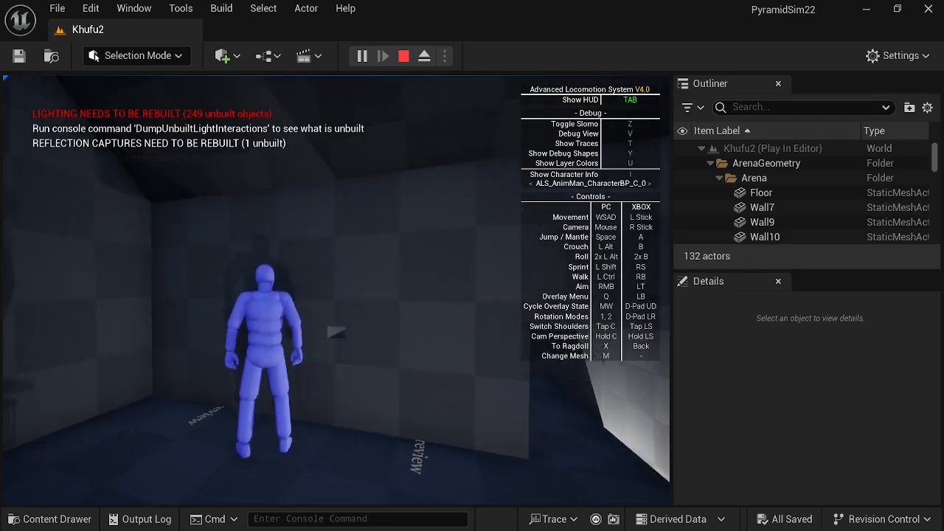
pyautogui.press('w')
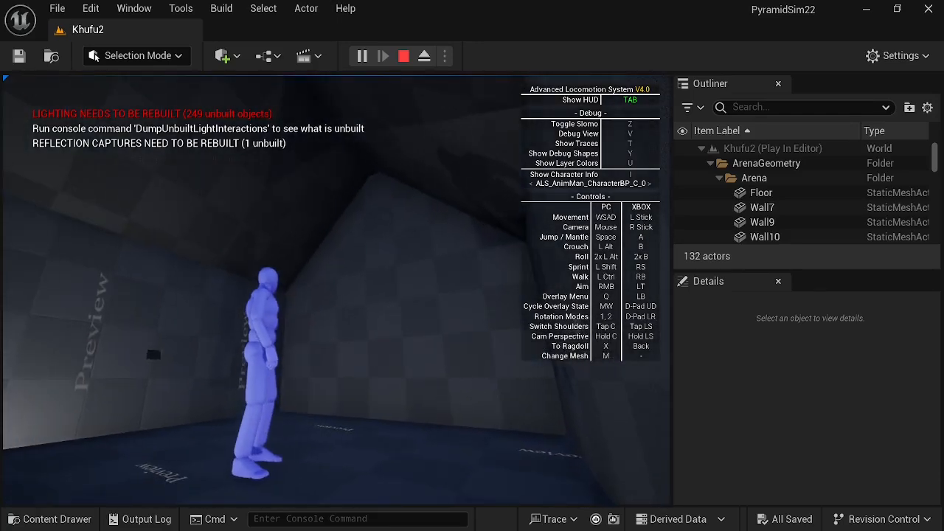
pyautogui.press('w')
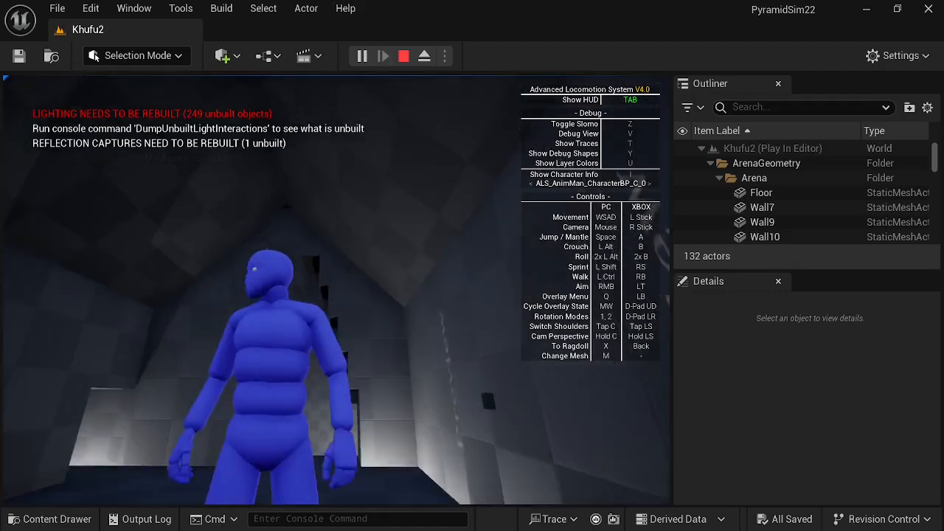
pyautogui.press('w')
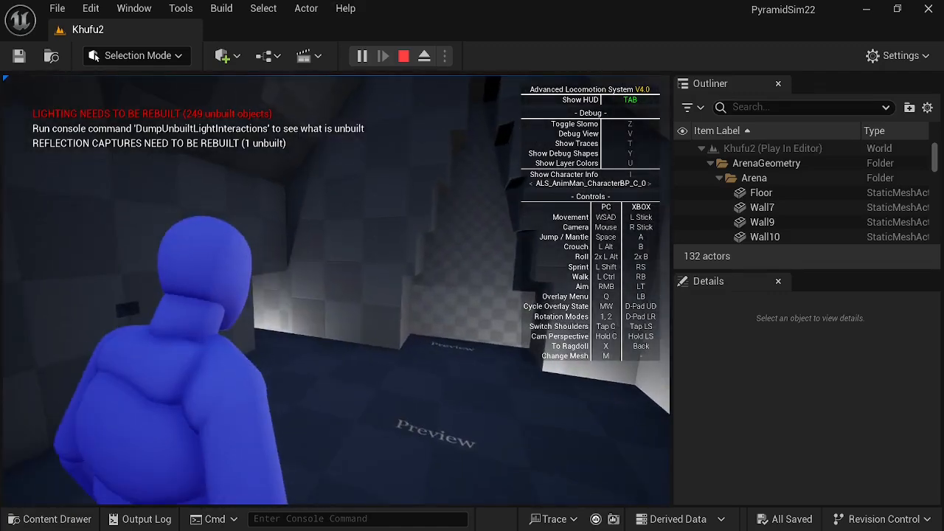
# Leave the Queen's Chamber through its low entrance and walk back along the deeper passage section to the floor step.
pyautogui.press('w')
pyautogui.press('w')
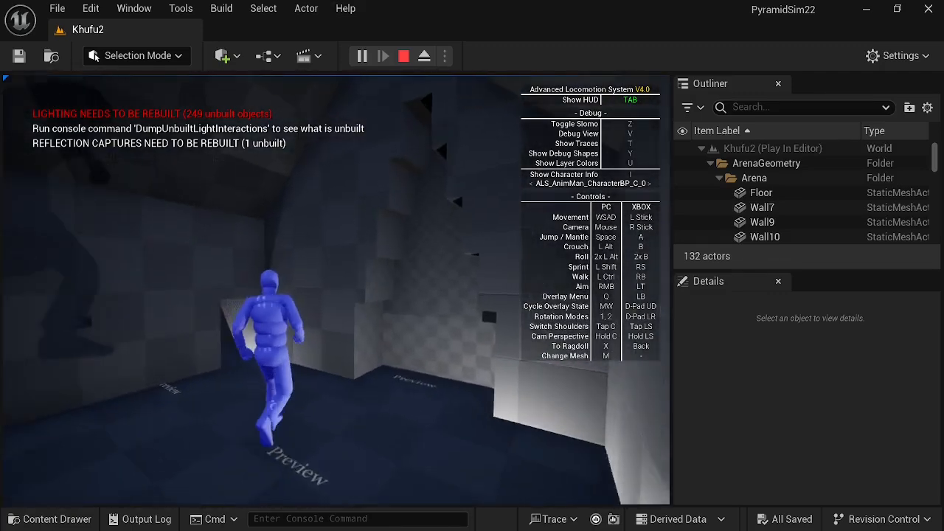
pyautogui.press('w')
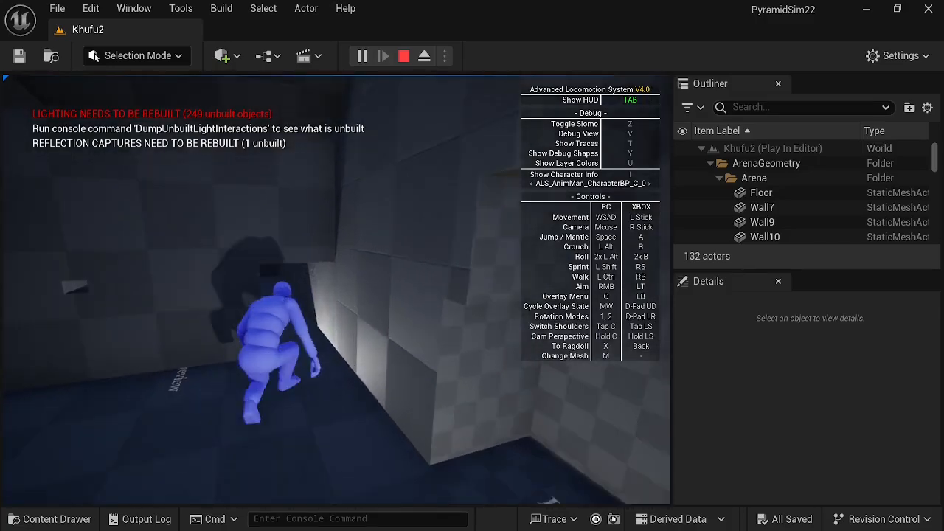
pyautogui.press('w')
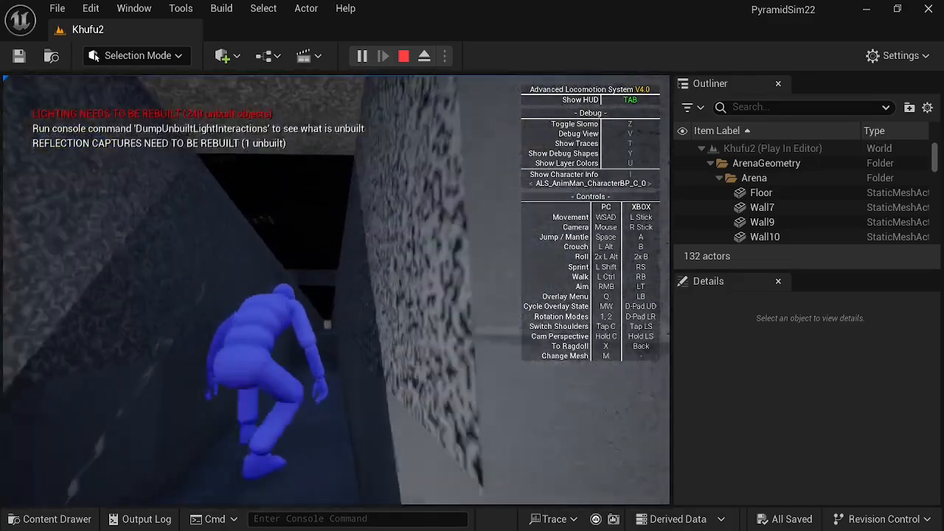
pyautogui.press('w')
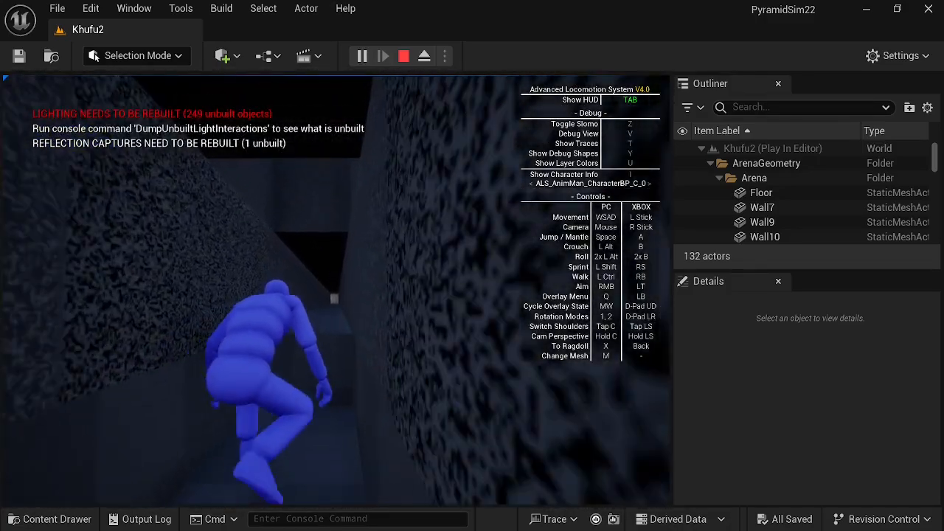
pyautogui.press('w')
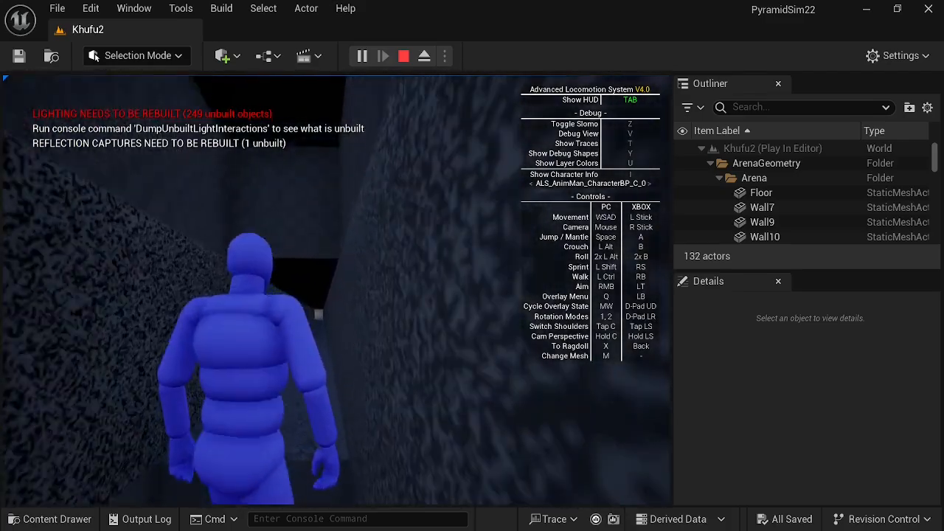
# Climb the floor step, crouch and walk back along the low horizontal passage towards the Grand Gallery.
pyautogui.press('space')
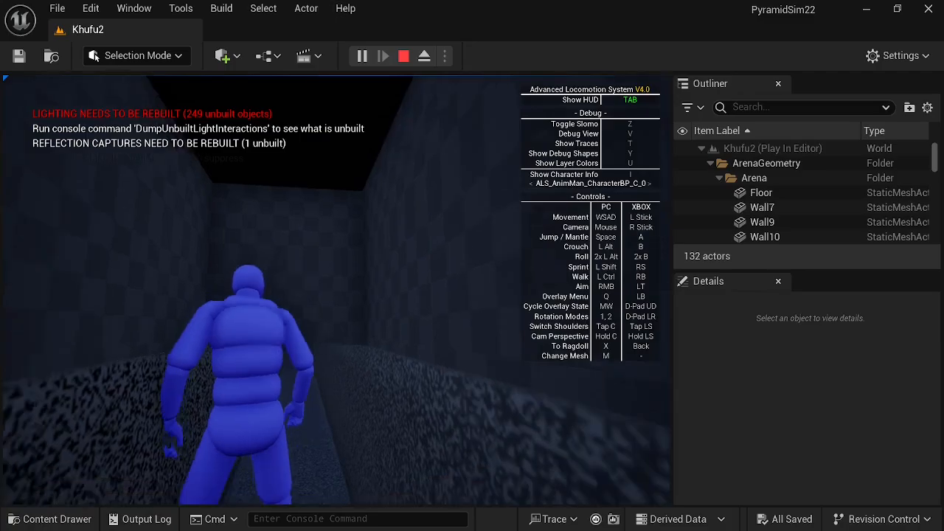
pyautogui.press('alt')
pyautogui.press('w')
pyautogui.press('w')
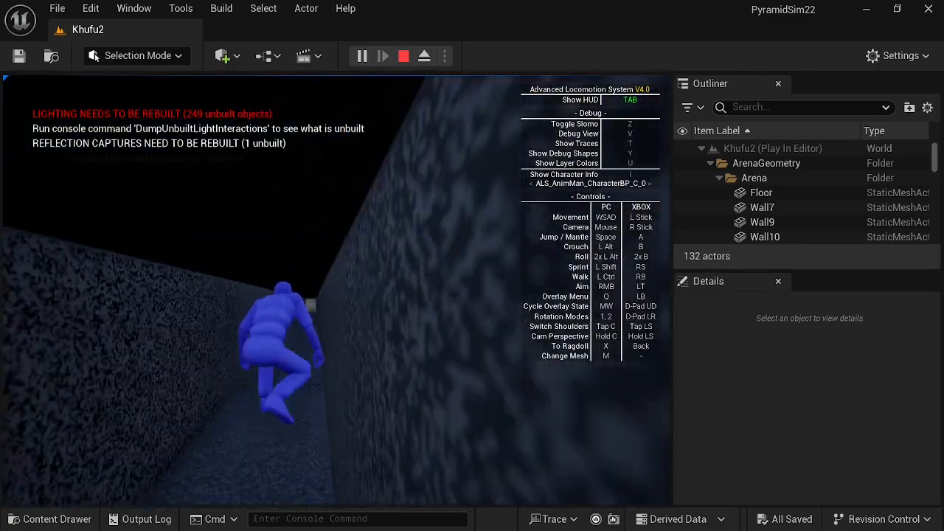
pyautogui.press('w')
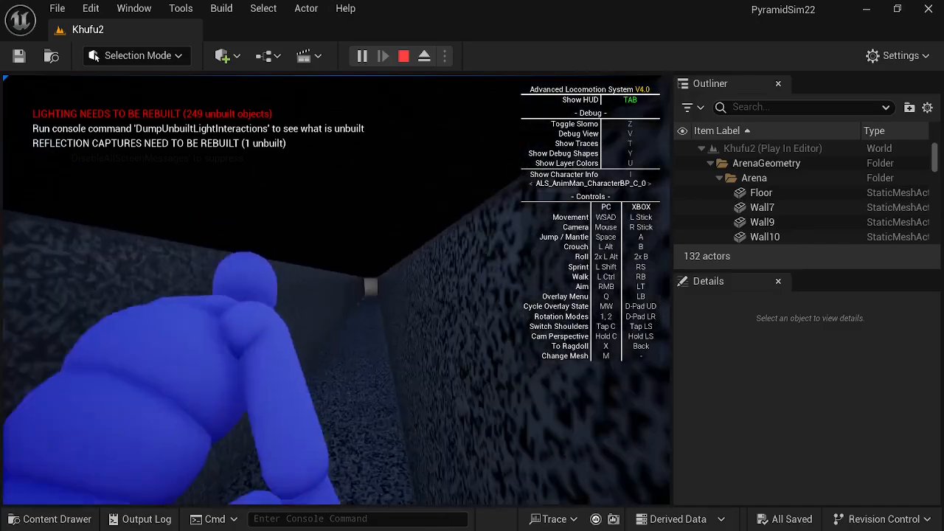
pyautogui.press('w')
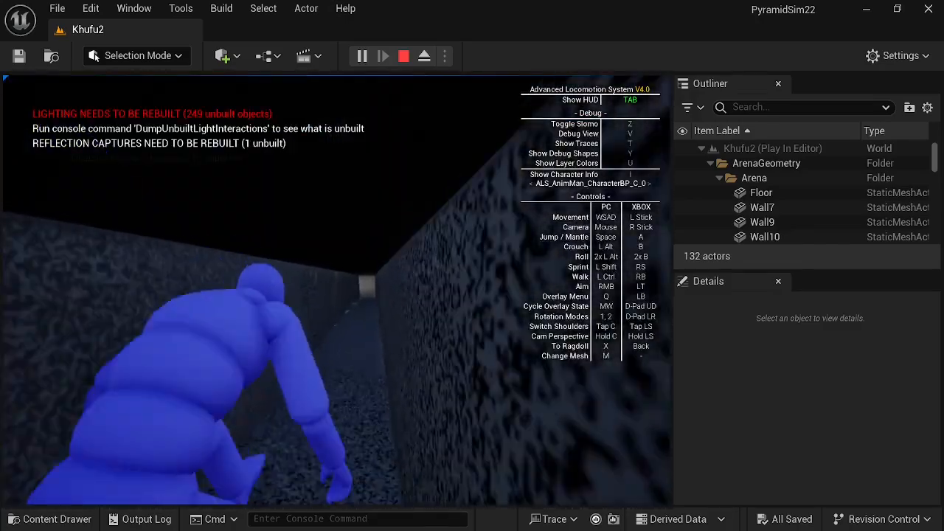
pyautogui.press('w')
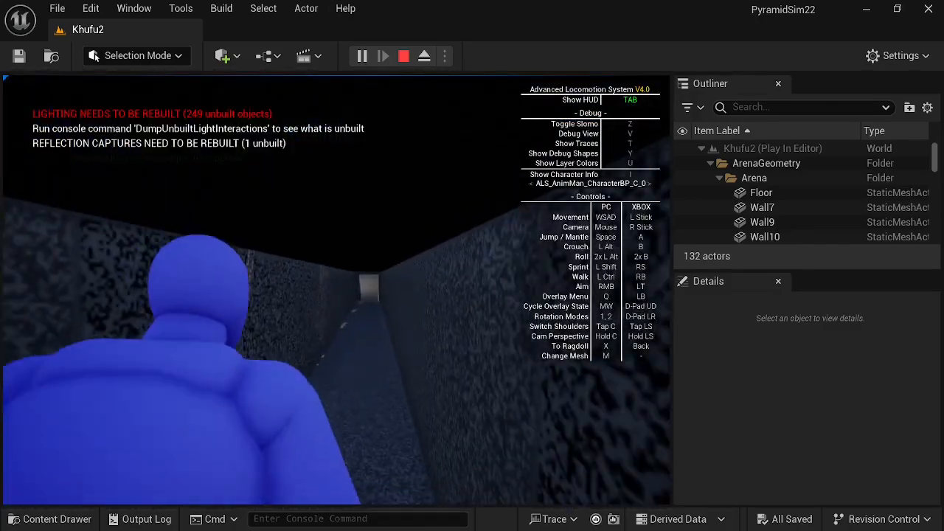
pyautogui.press('w')
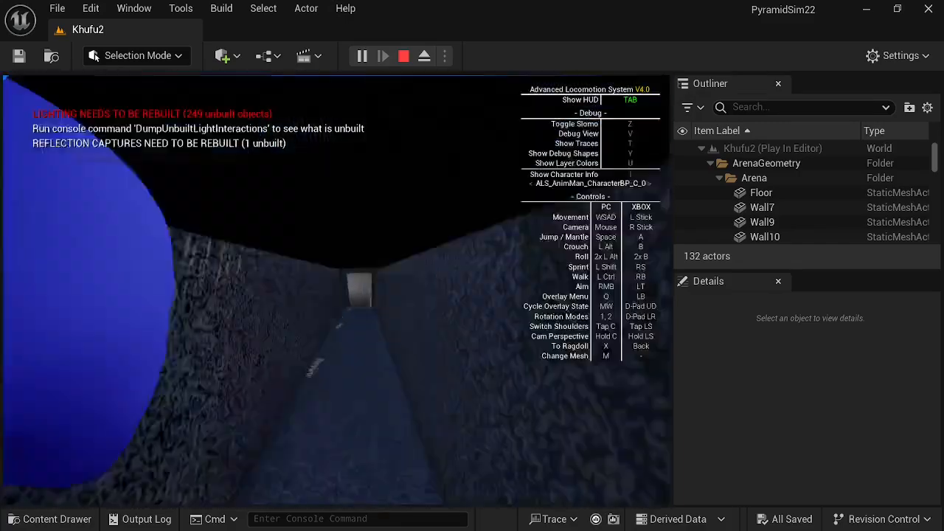
pyautogui.press('w')
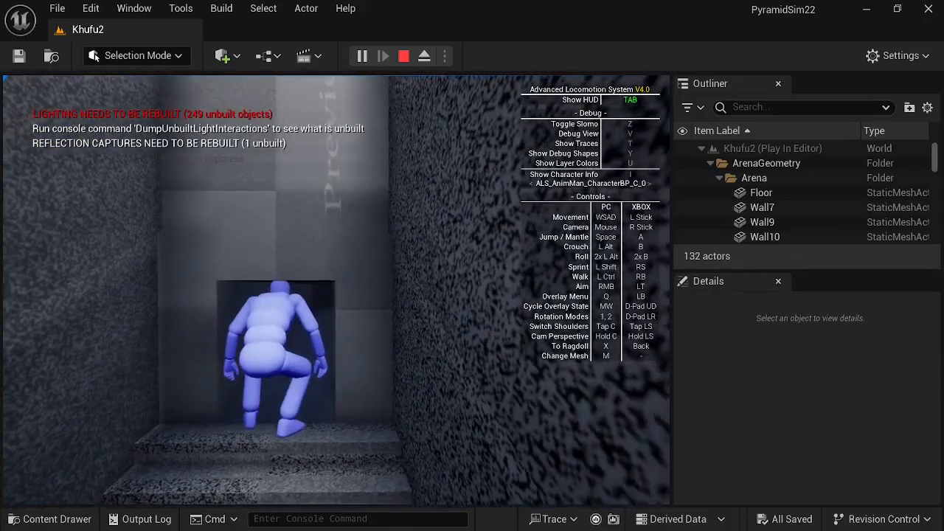
# Climb the steps at the upper end of the Grand Gallery, enter the low opening and look around the Ante Chamber.
pyautogui.press('w')
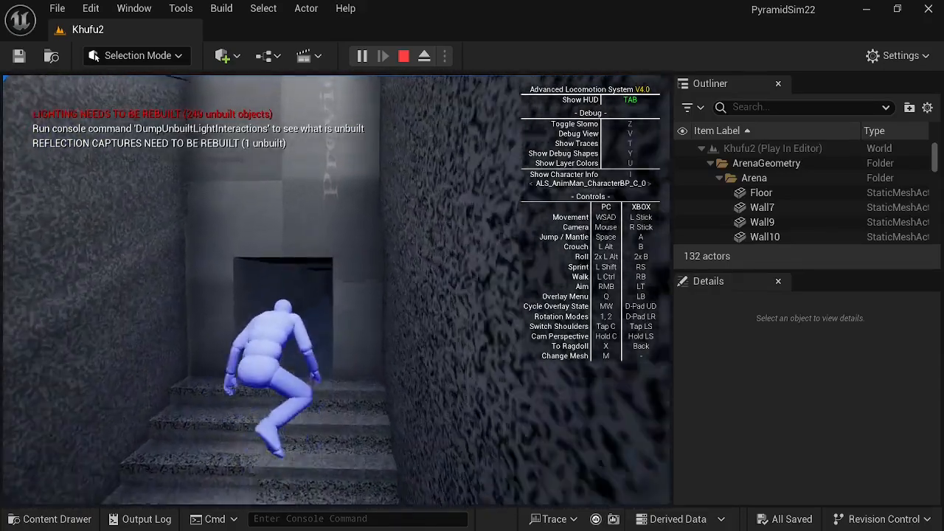
pyautogui.press('w')
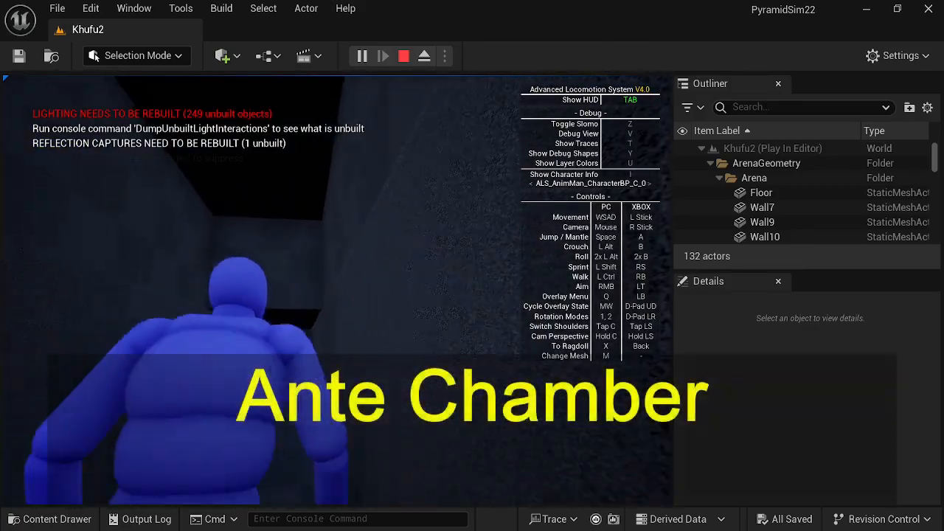
pyautogui.press('w')
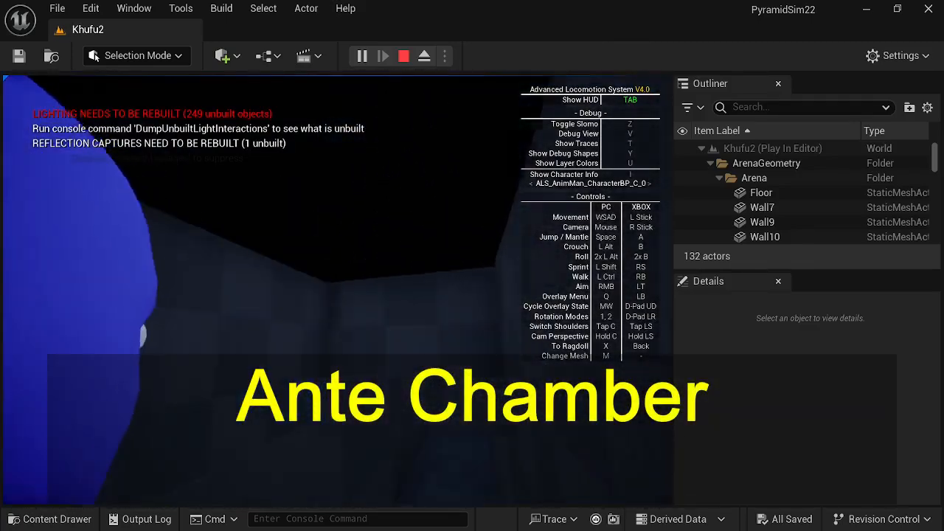
pyautogui.press('w')
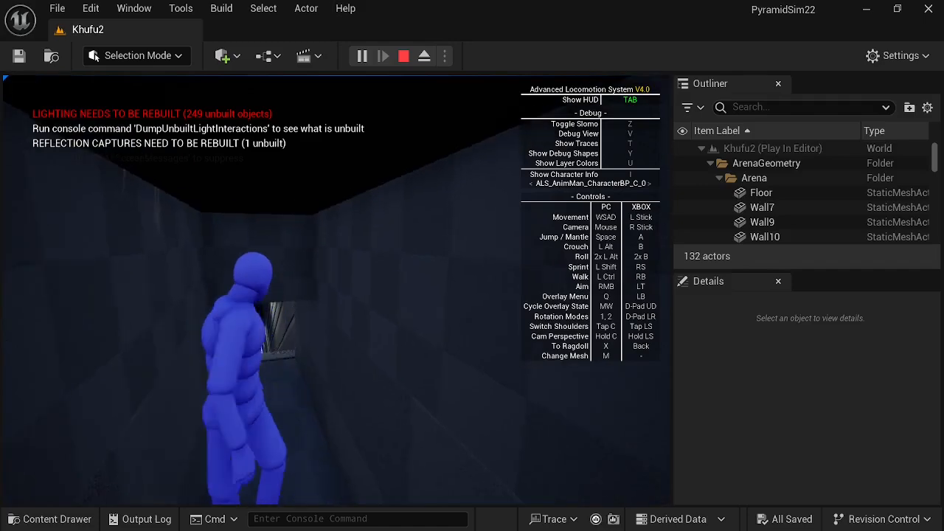
pyautogui.press('w')
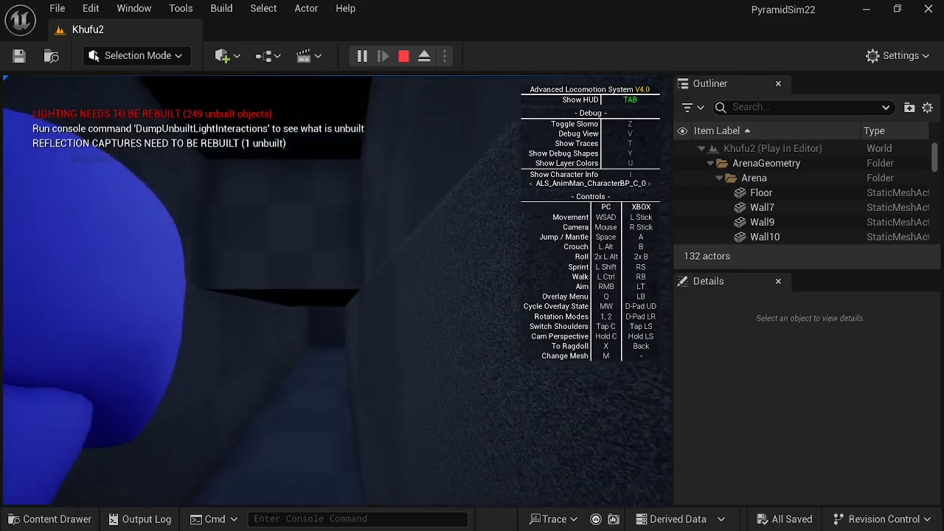
# Follow the low passage from the Ante Chamber into the King's Chamber and stand upright.
pyautogui.press('w')
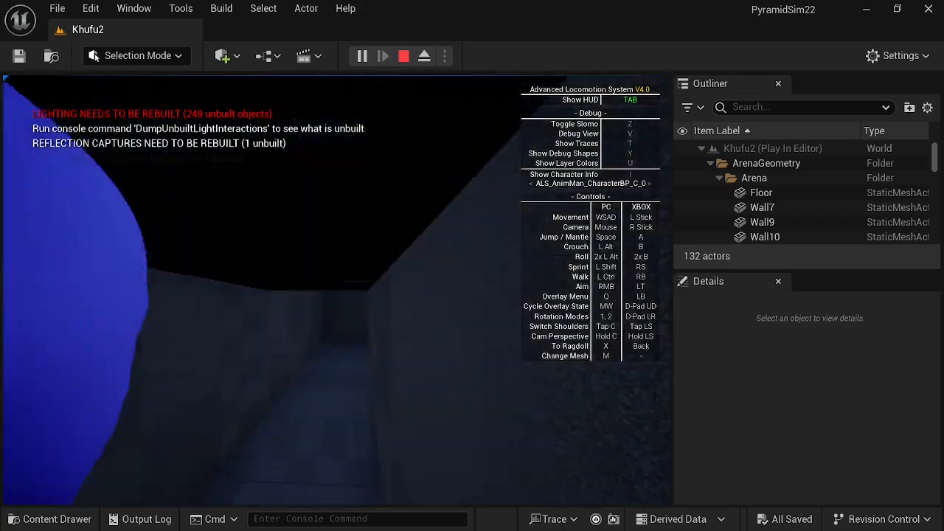
pyautogui.press('w')
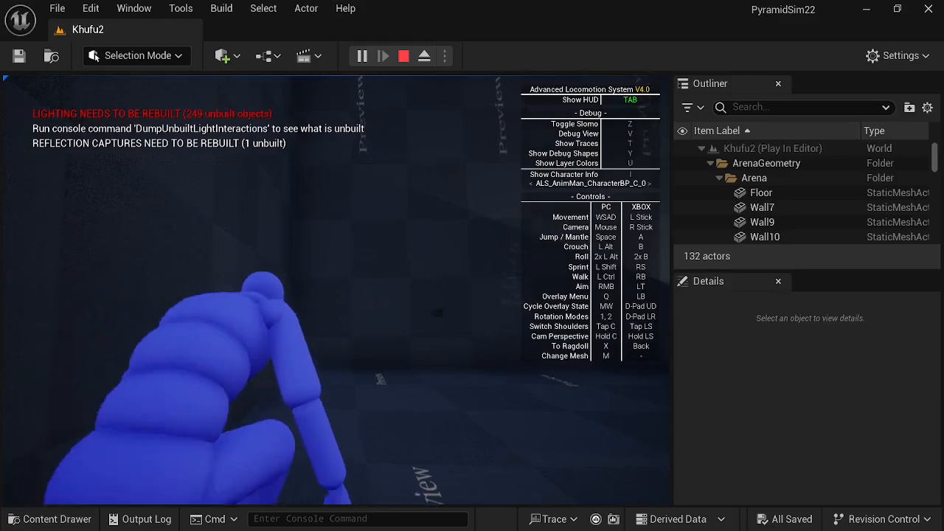
pyautogui.press('w')
pyautogui.press('alt')
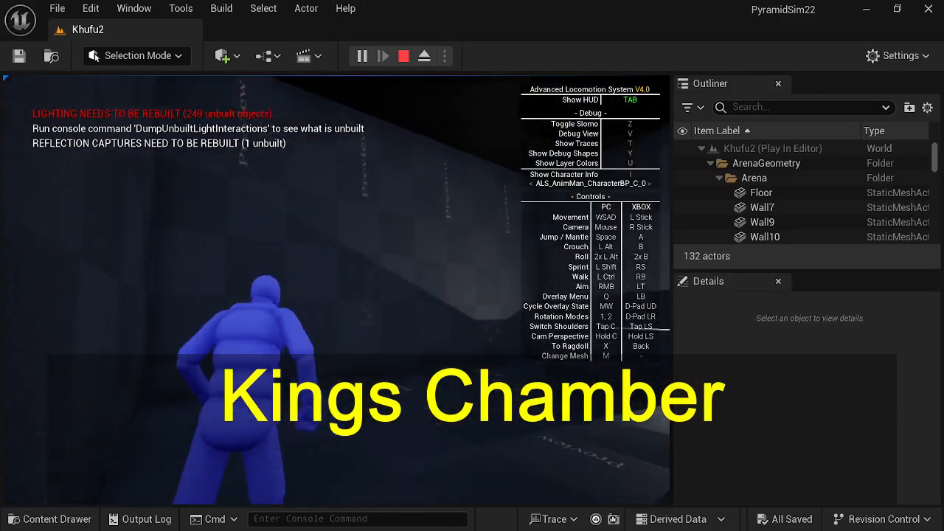
# Walk through the King's Chamber and inspect the small air shaft opening in the wall on the entrance side.
pyautogui.press('w')
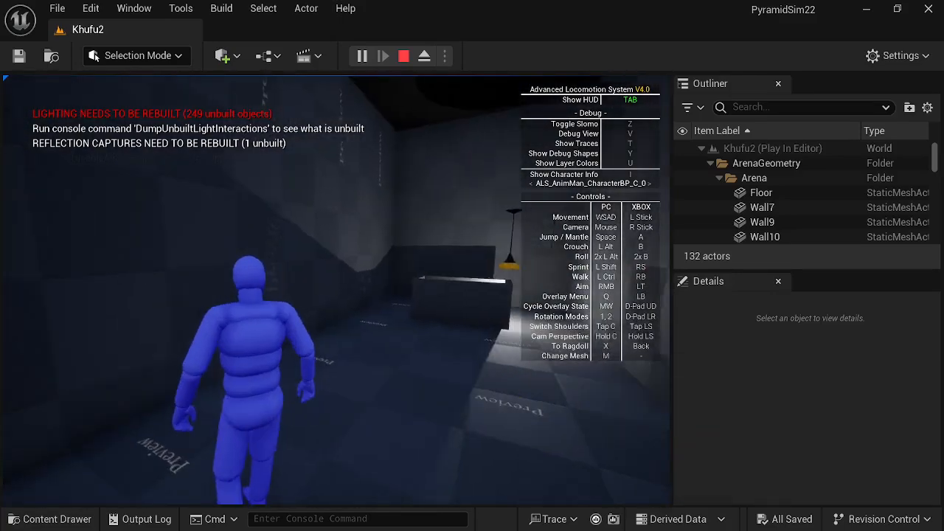
pyautogui.press('w')
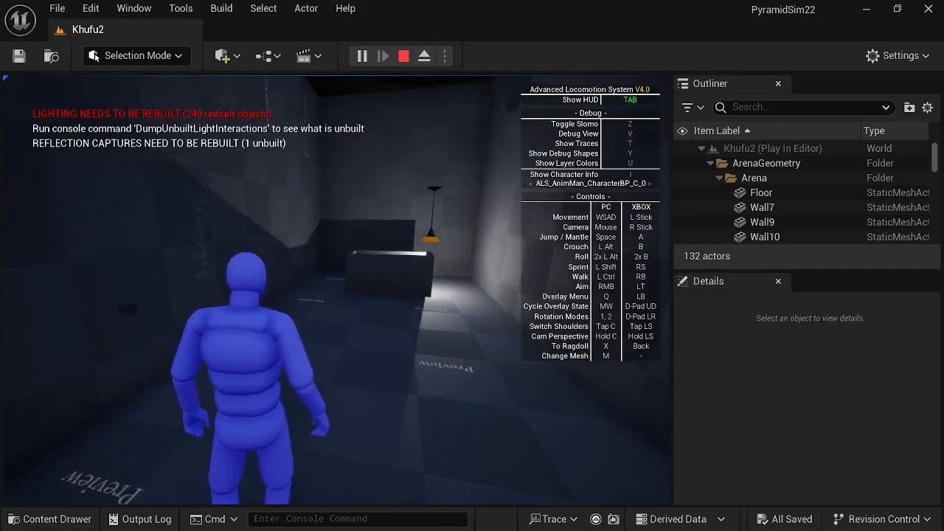
pyautogui.press('w')
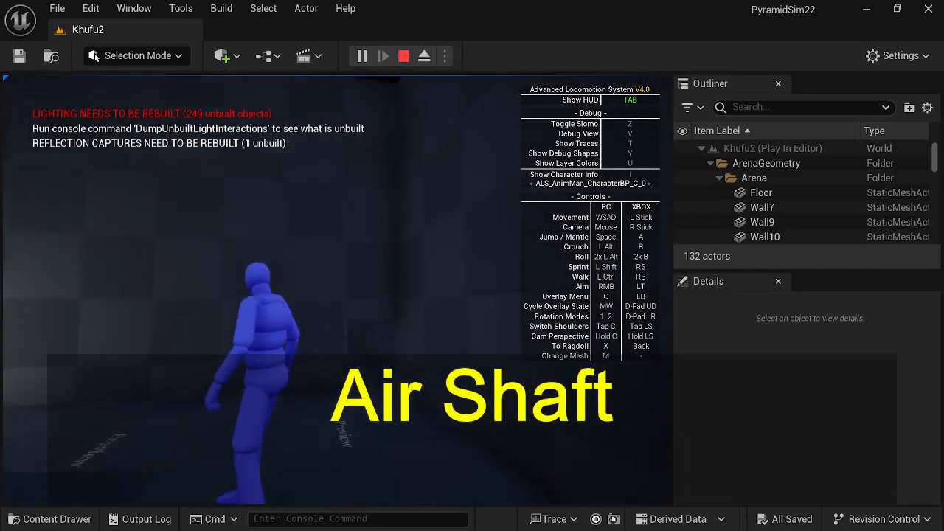
pyautogui.press('w')
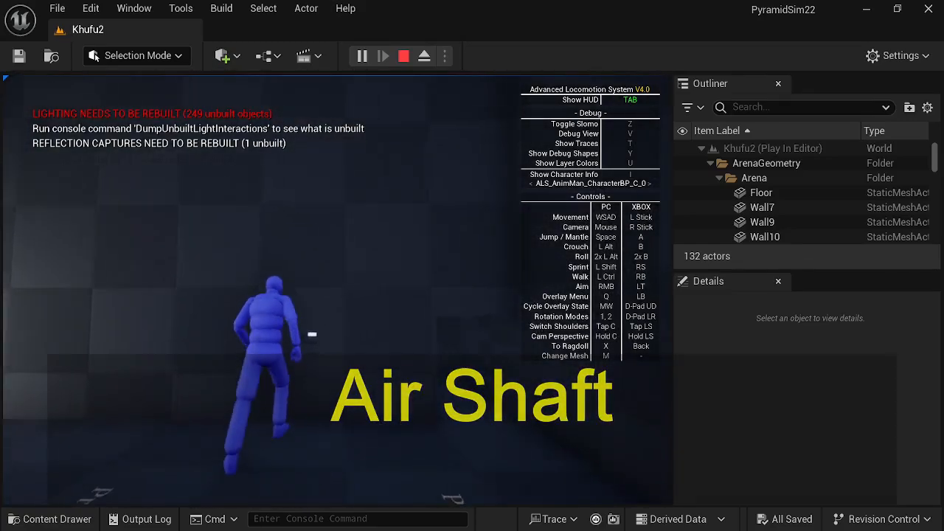
pyautogui.press('w')
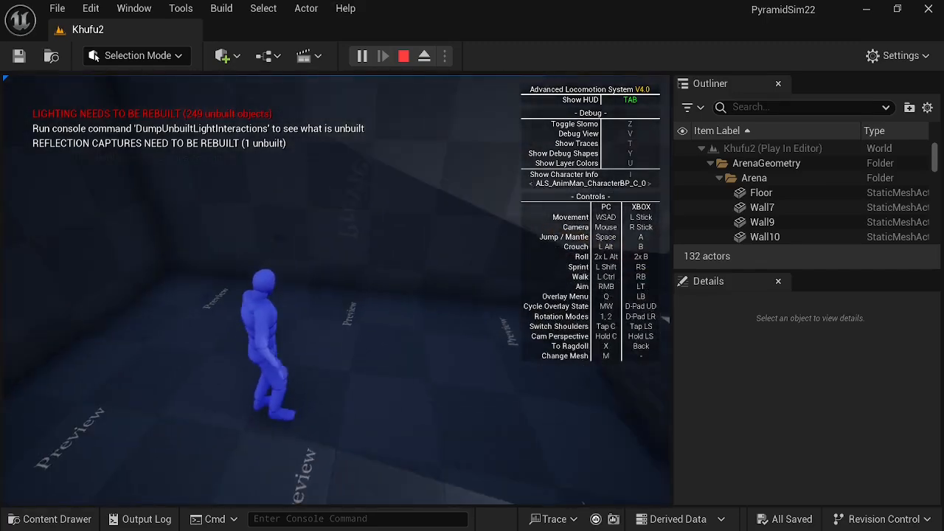
# Cross to the opposite wall of the King's Chamber and examine its small air shaft opening.
pyautogui.press('w')
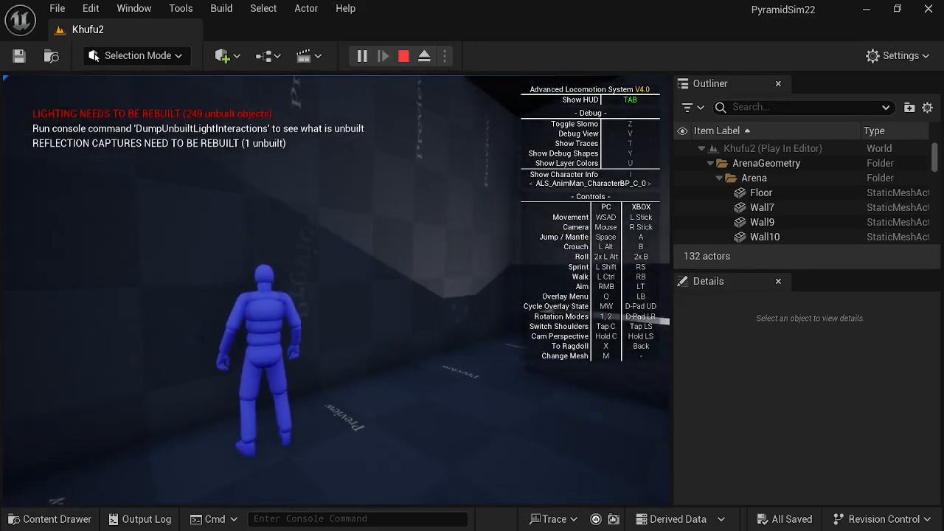
pyautogui.press('w')
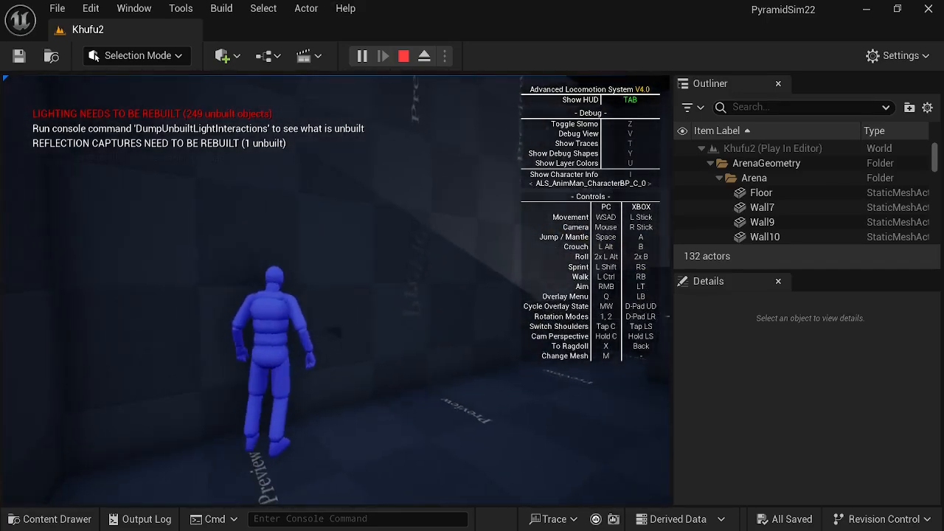
pyautogui.press('w')
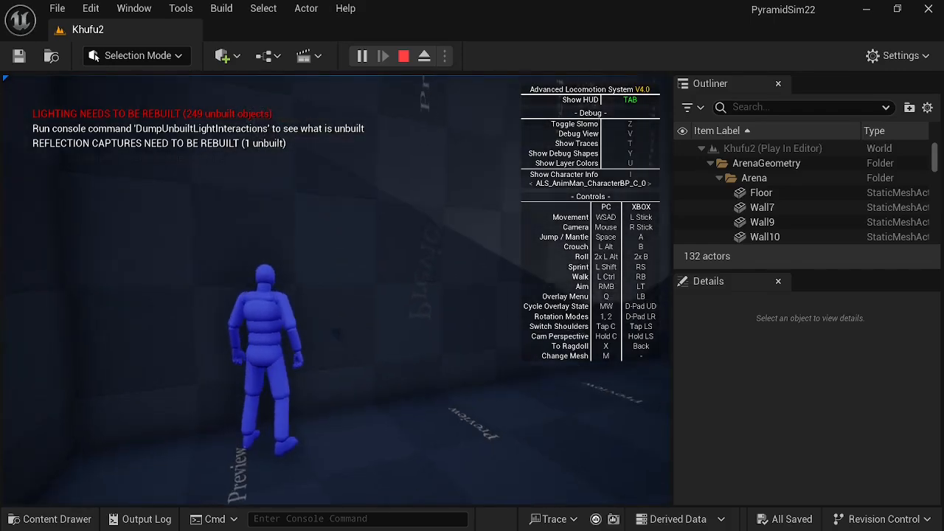
# Walk to the sarcophagus beneath the hanging lamp and climb inside it.
pyautogui.press('w')
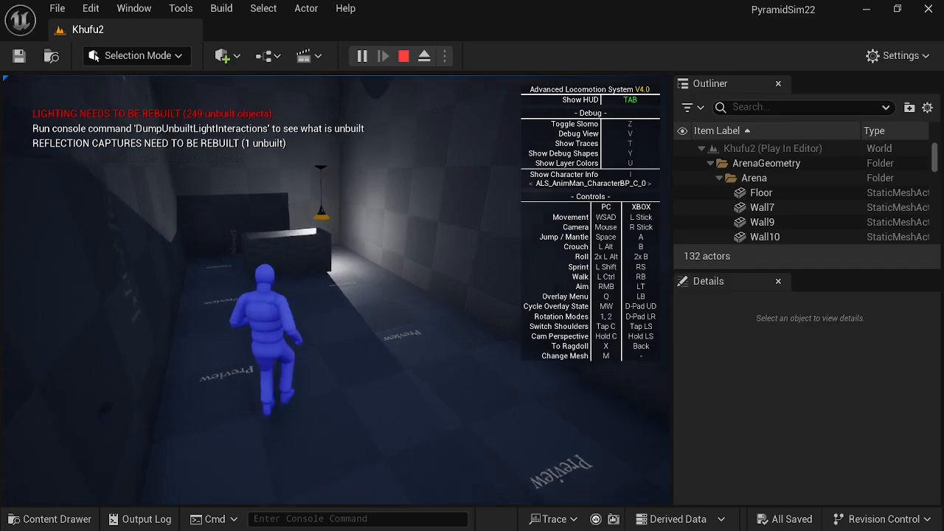
pyautogui.press('w')
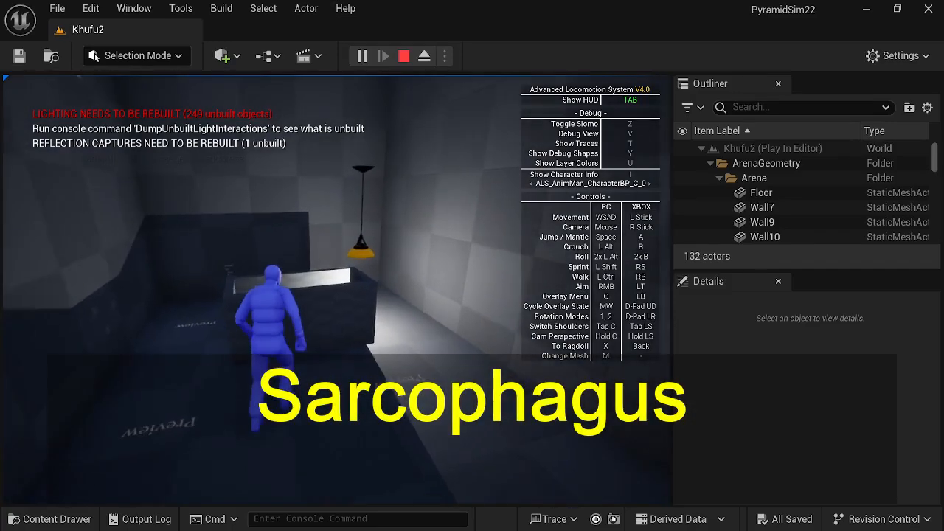
pyautogui.press('w')
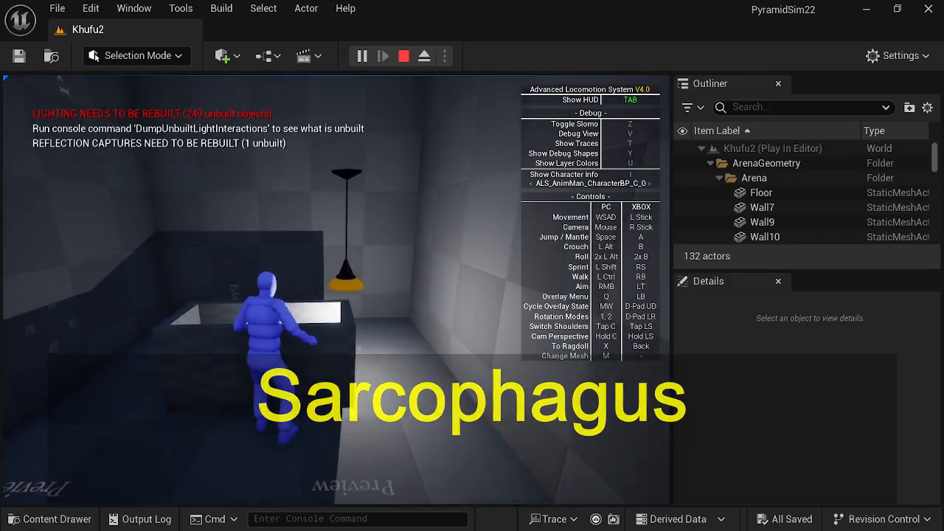
pyautogui.press('space')
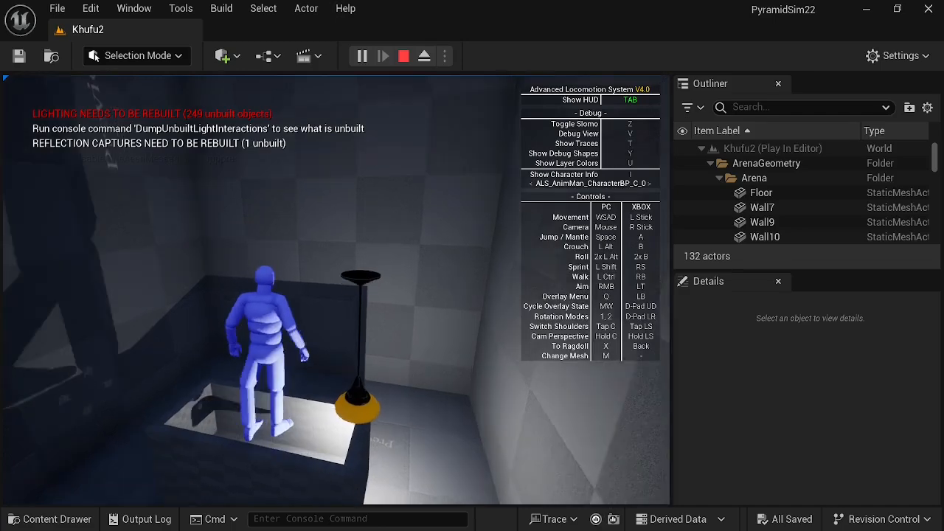
pyautogui.press('w')
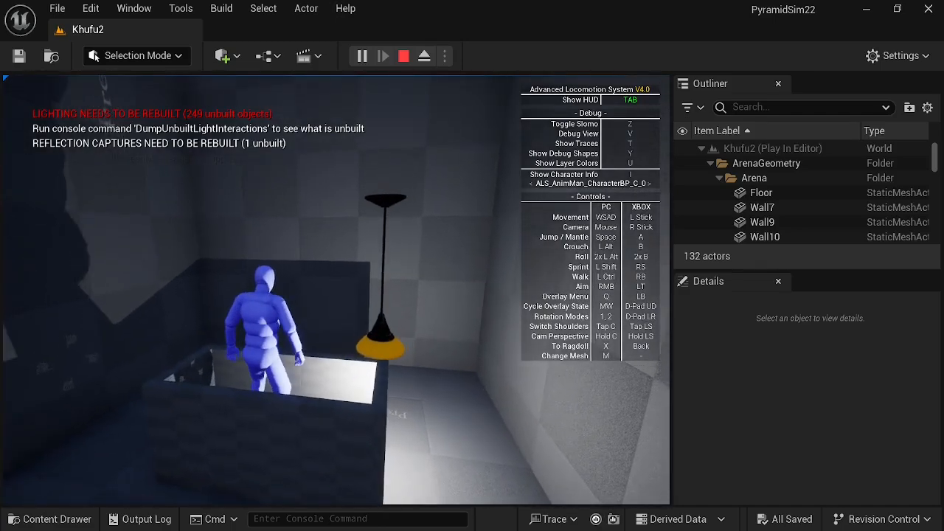
# Crouch and stand up inside the sarcophagus, and climb out onto the chamber floor.
pyautogui.press('alt')
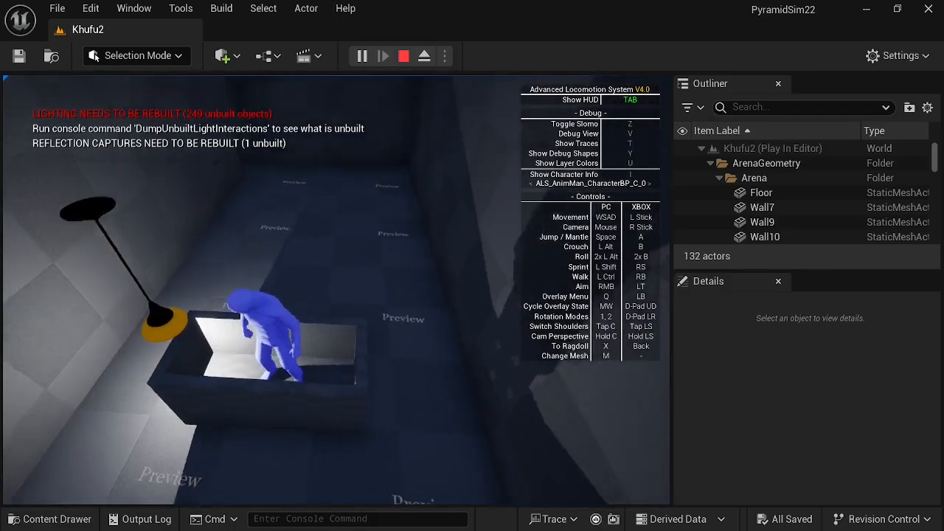
pyautogui.press('alt')
pyautogui.press('d')
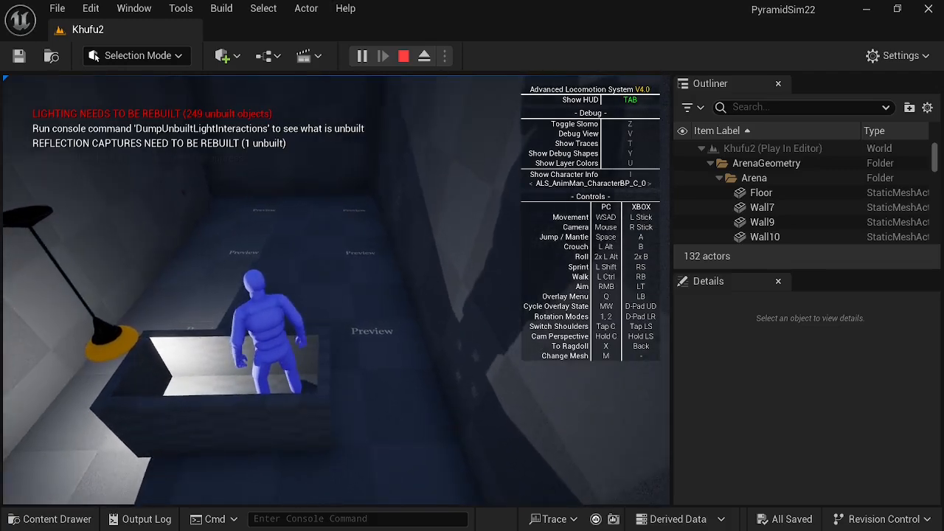
pyautogui.press('space')
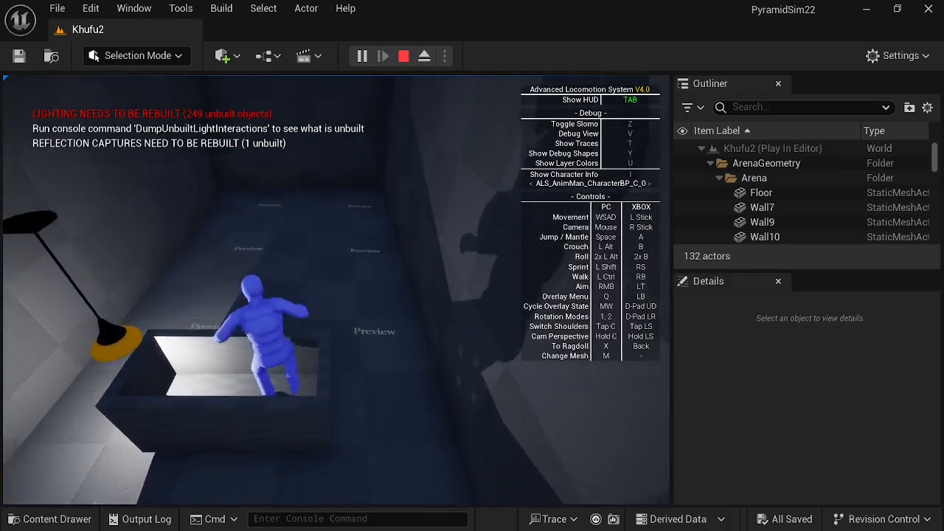
pyautogui.press('w')
pyautogui.press('space')
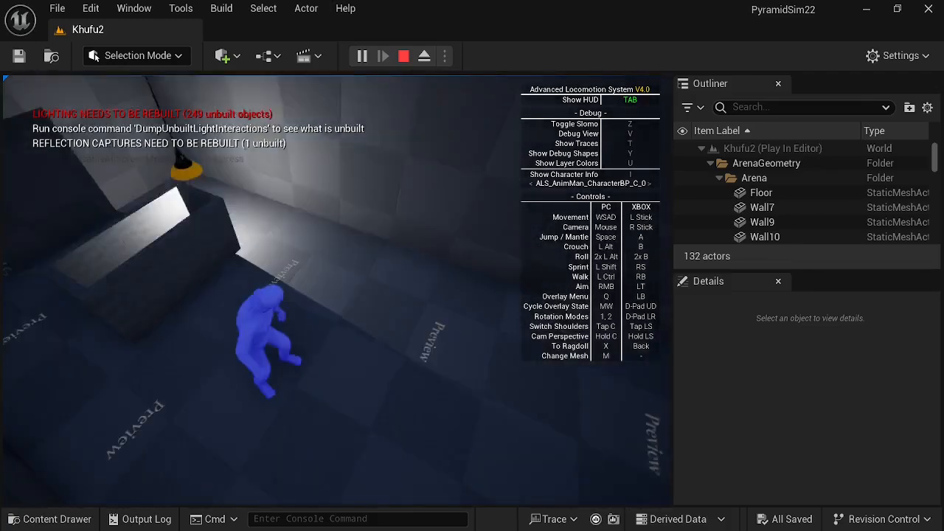
# Walk around the outside of the sarcophagus, viewing it from several sides.
pyautogui.press('w')
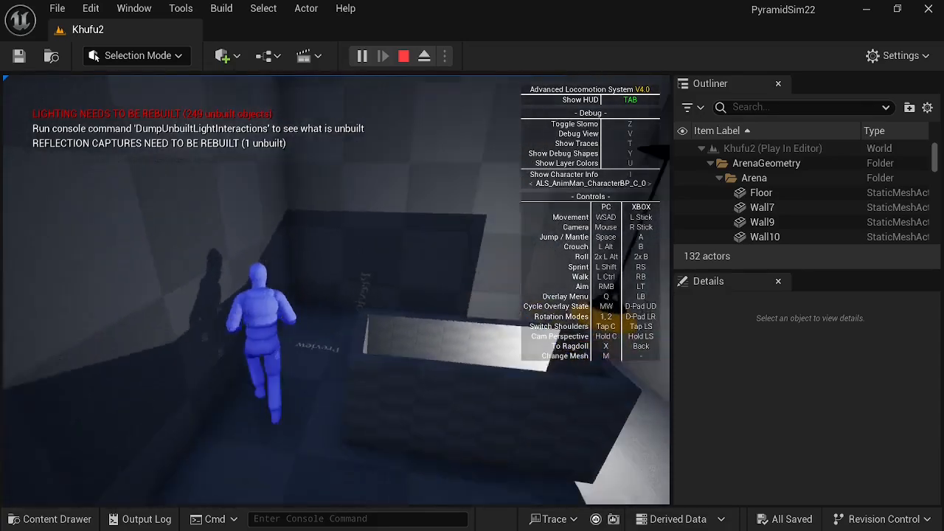
pyautogui.press('w')
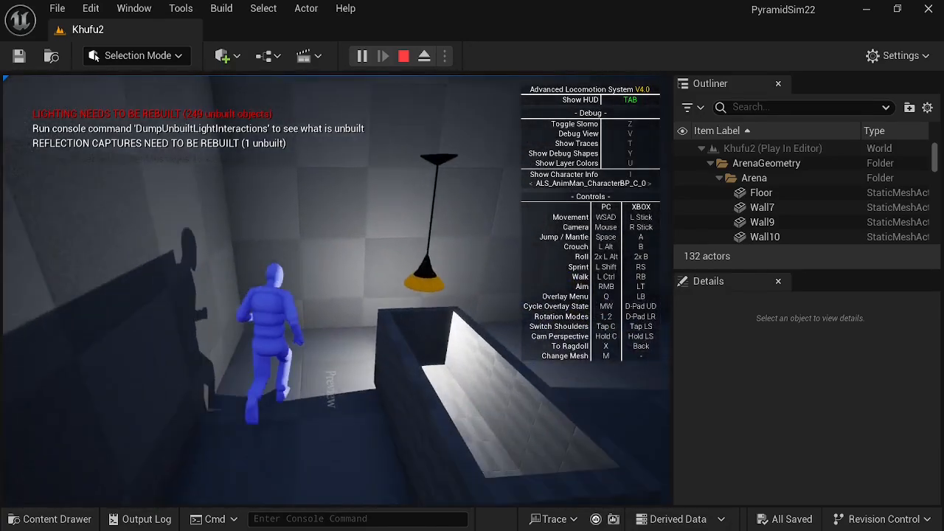
pyautogui.press('w')
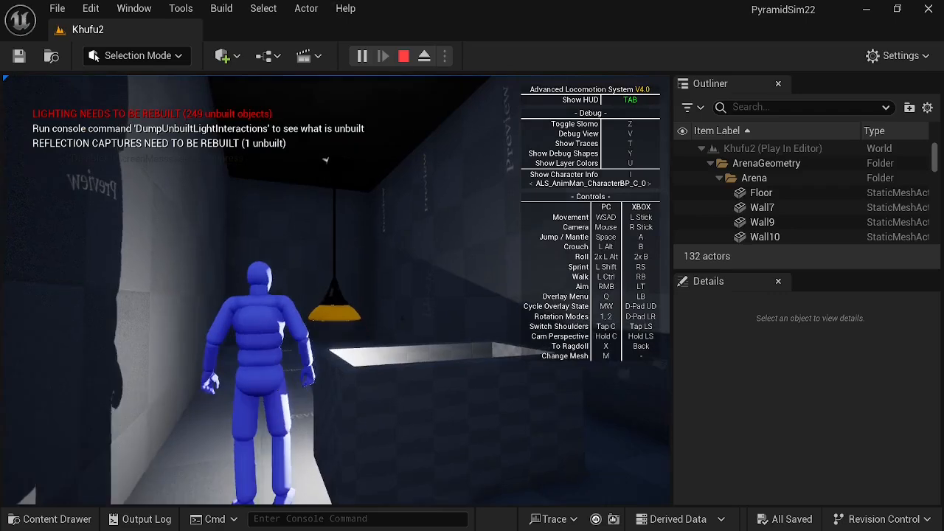
# Walk away from the sarcophagus across the King's Chamber and run along the dark, high-walled passage toward the staircase.
pyautogui.press('w')
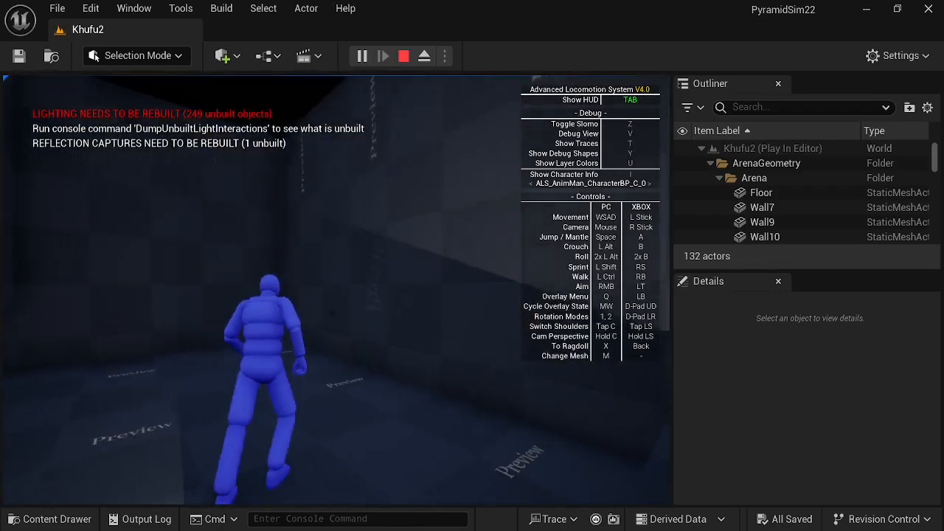
pyautogui.press('w')
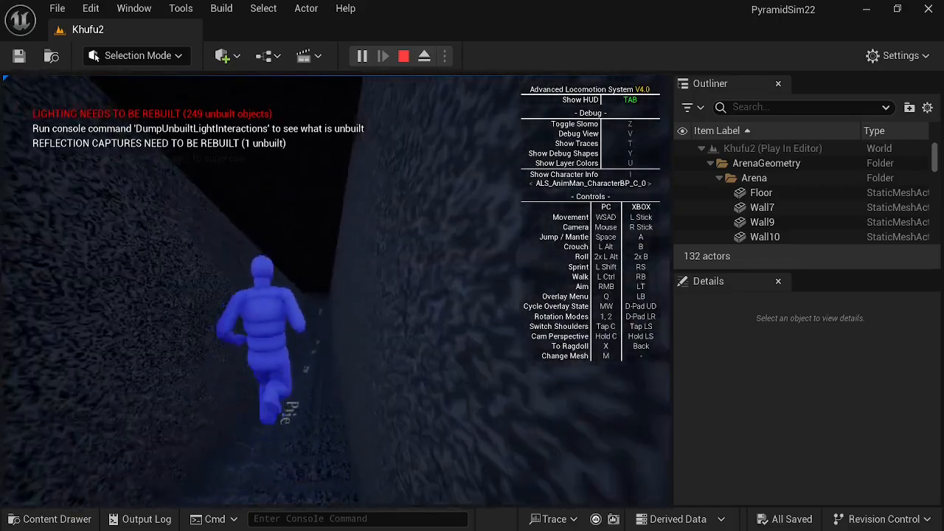
pyautogui.press('w')
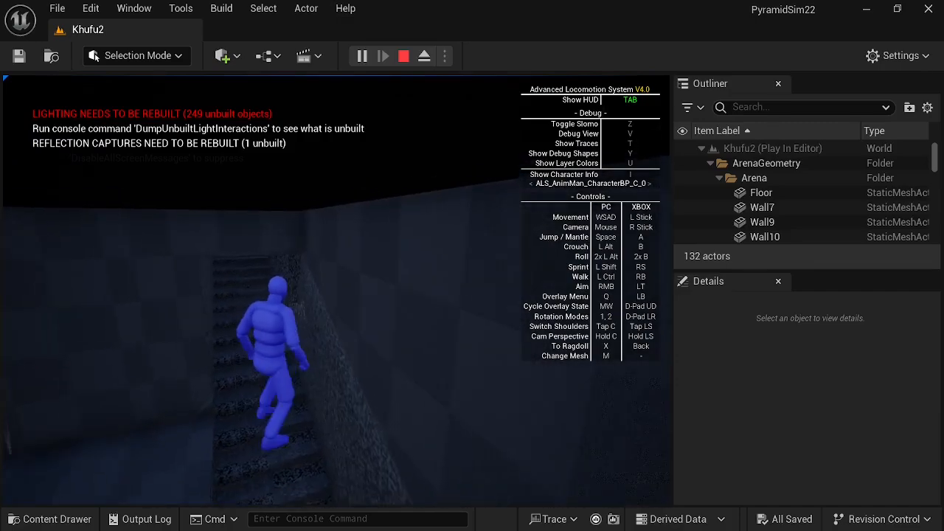
# Climb the long, narrow staircase through the passage to its open end under the sky.
pyautogui.press('w')
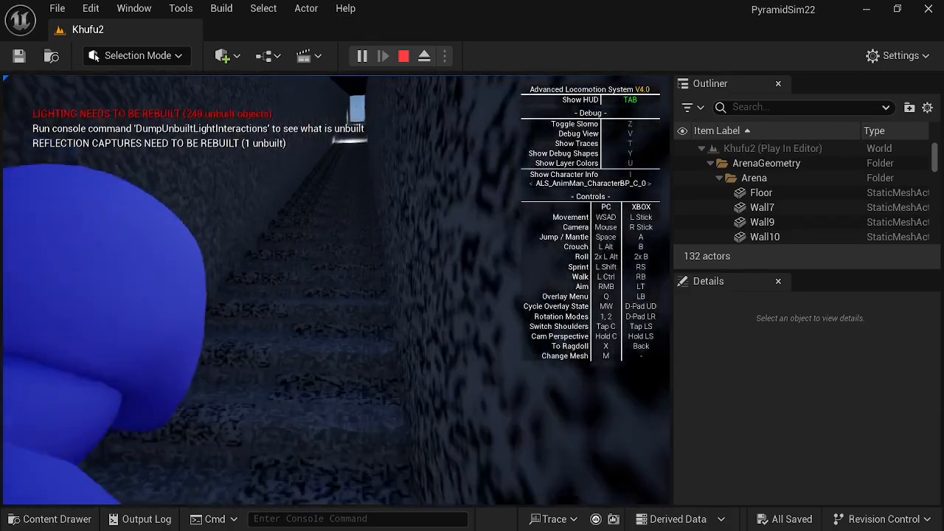
pyautogui.press('w')
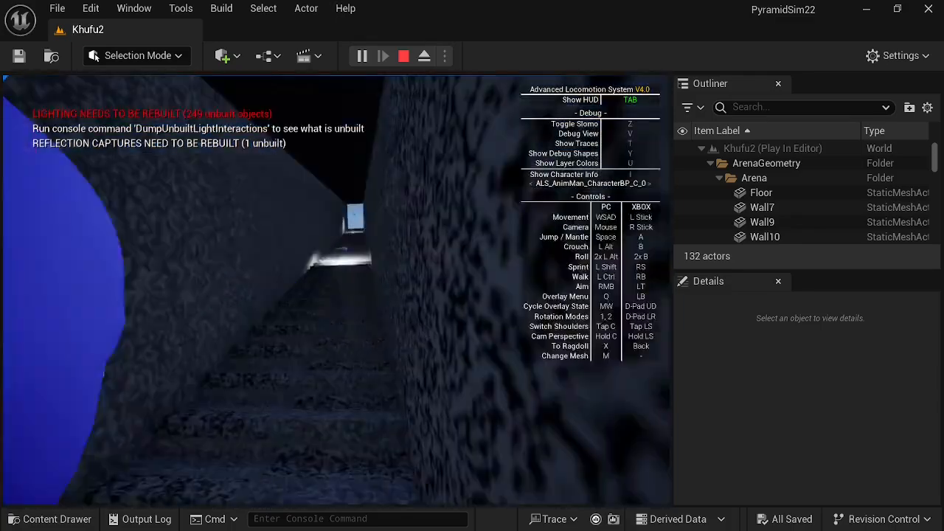
pyautogui.press('w')
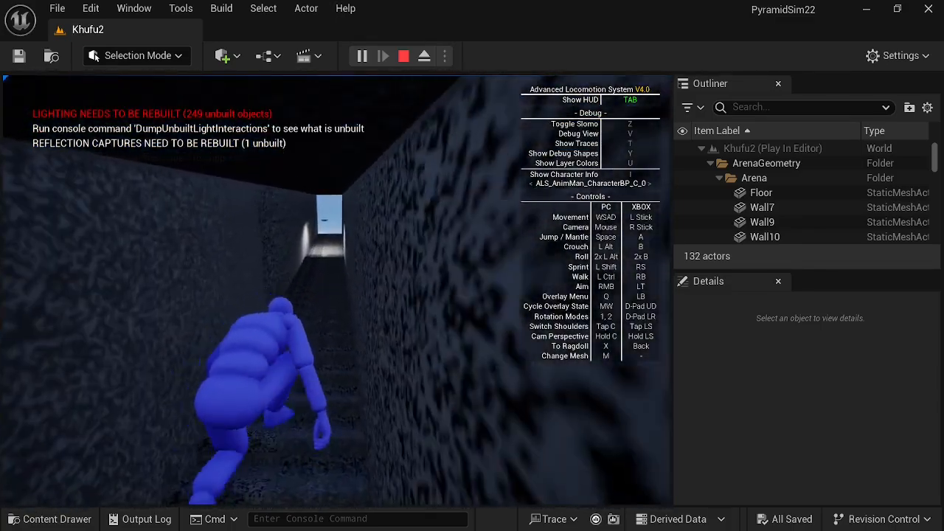
pyautogui.press('w')
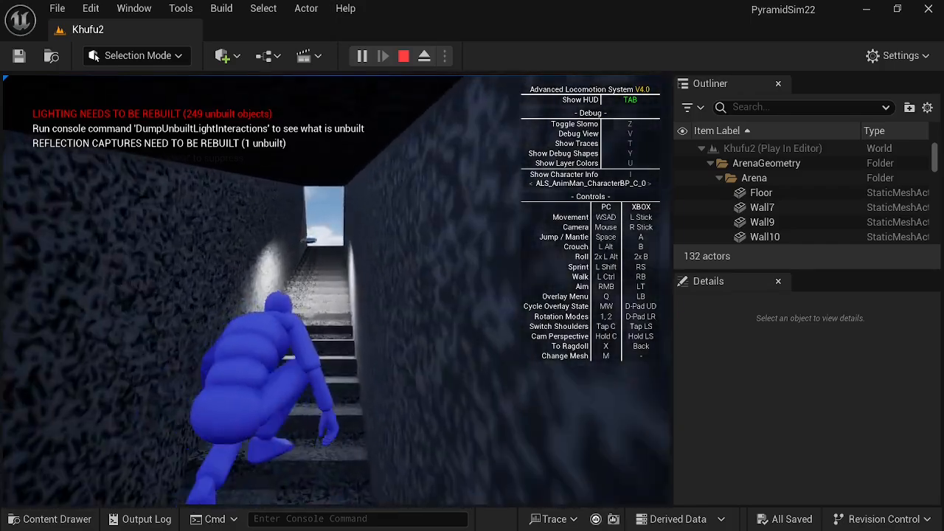
pyautogui.press('w')
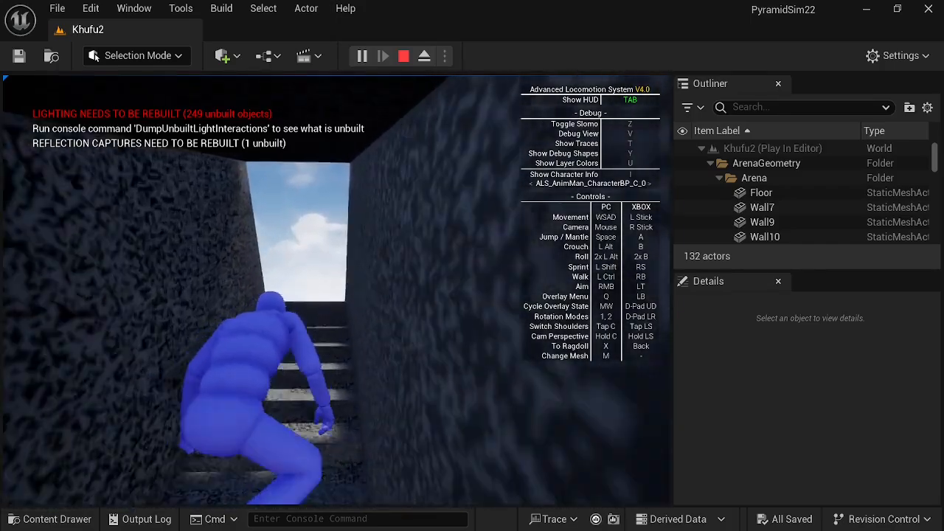
pyautogui.press('w')
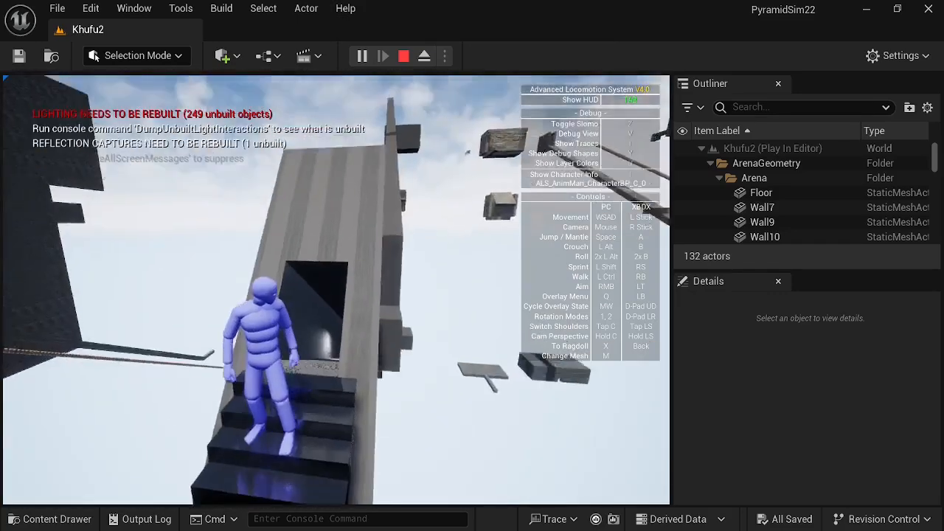
# Turn around on the outer stairs, view the passage opening and surrounding structures from outside, and walk back toward the opening.
pyautogui.press('w')
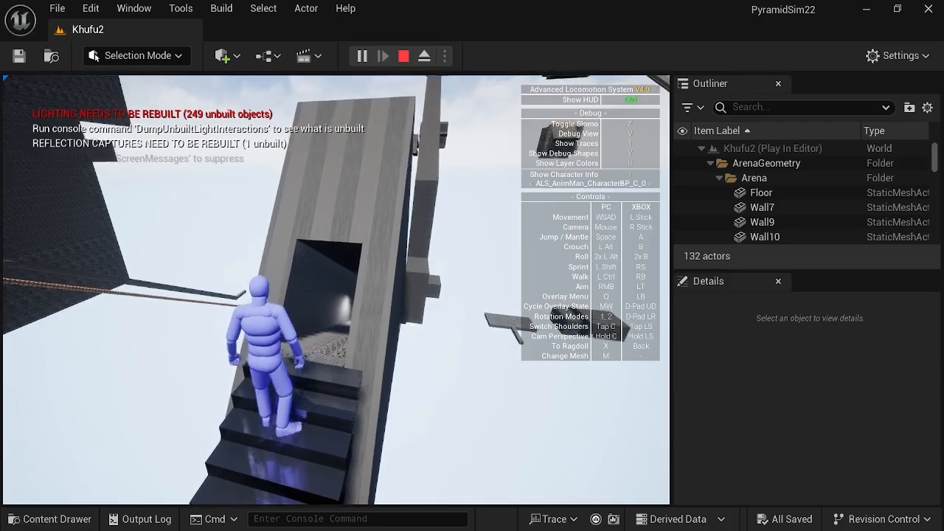
pyautogui.press('w')
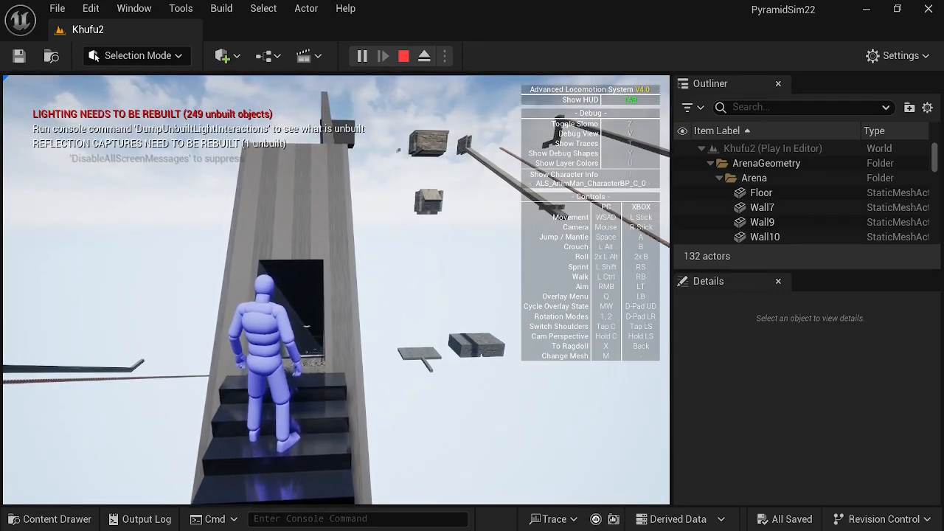
pyautogui.press('w')
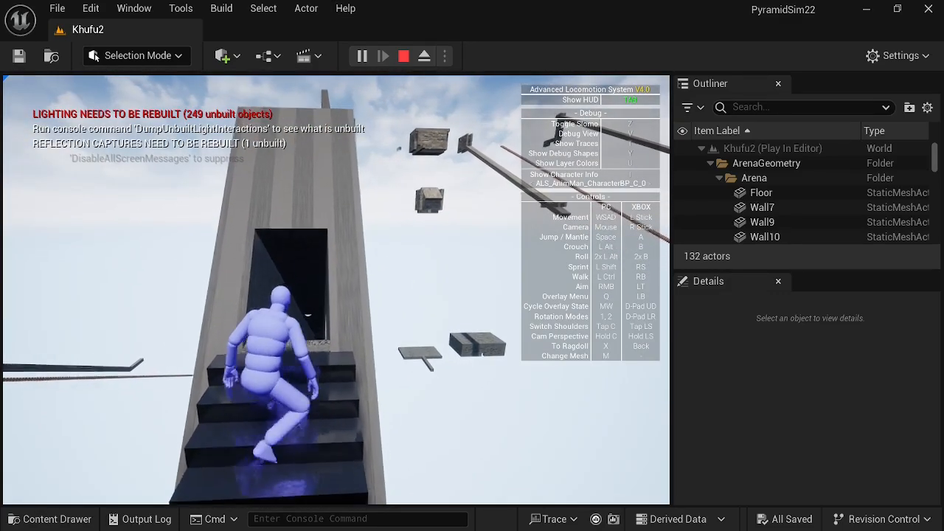